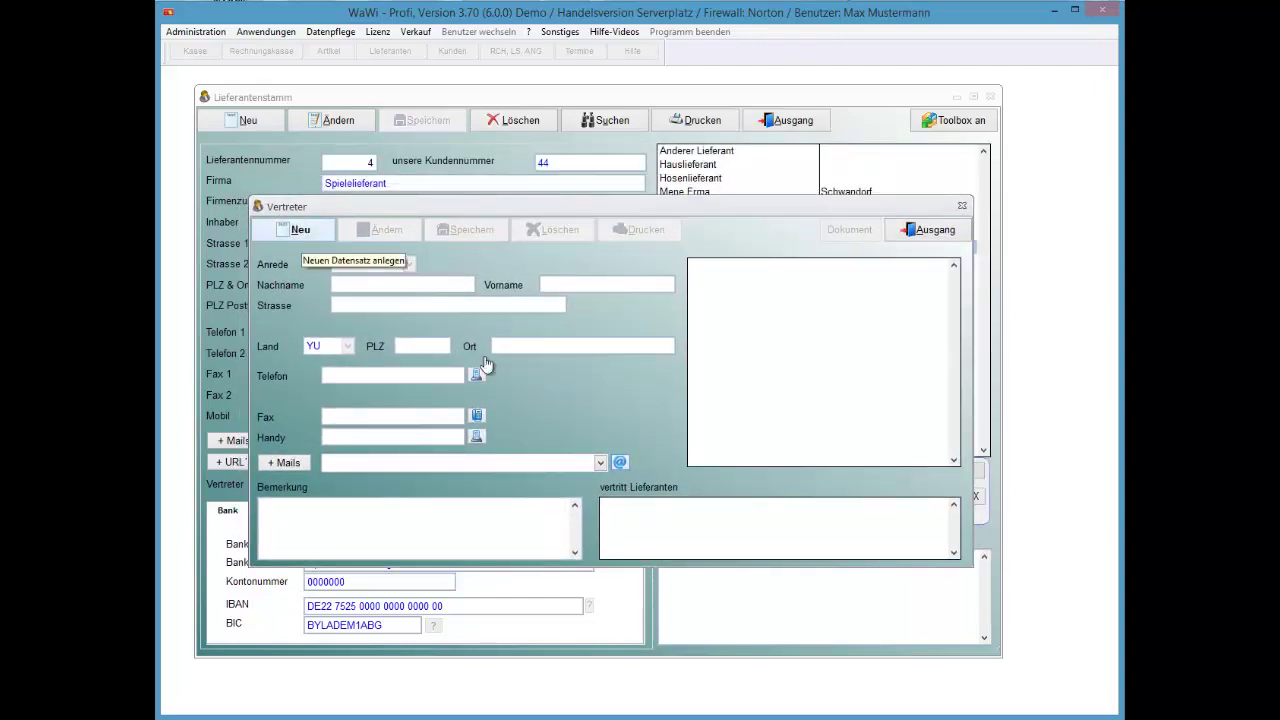
# Create a new representative record with the salutation Herr and enter the representative's last and first name
pyautogui.hotkey('alt', 'n')
pyautogui.press('Return')
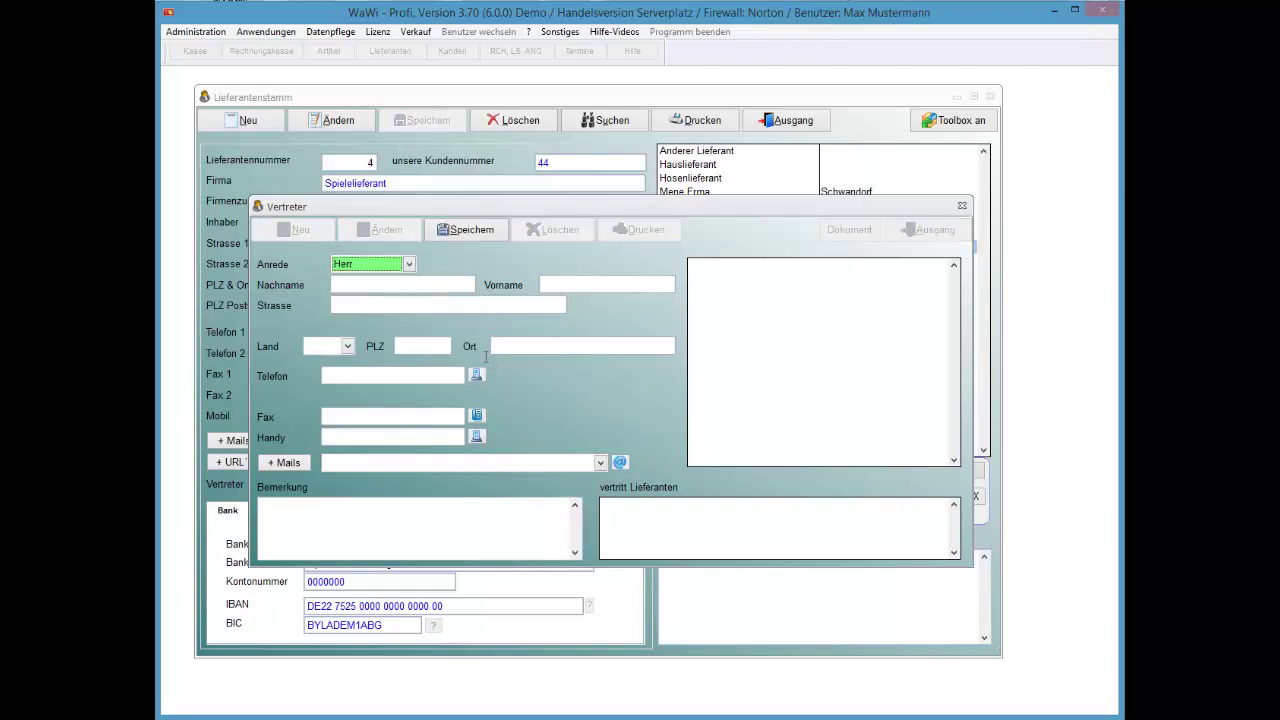
pyautogui.press('Return')
pyautogui.write('Müller')
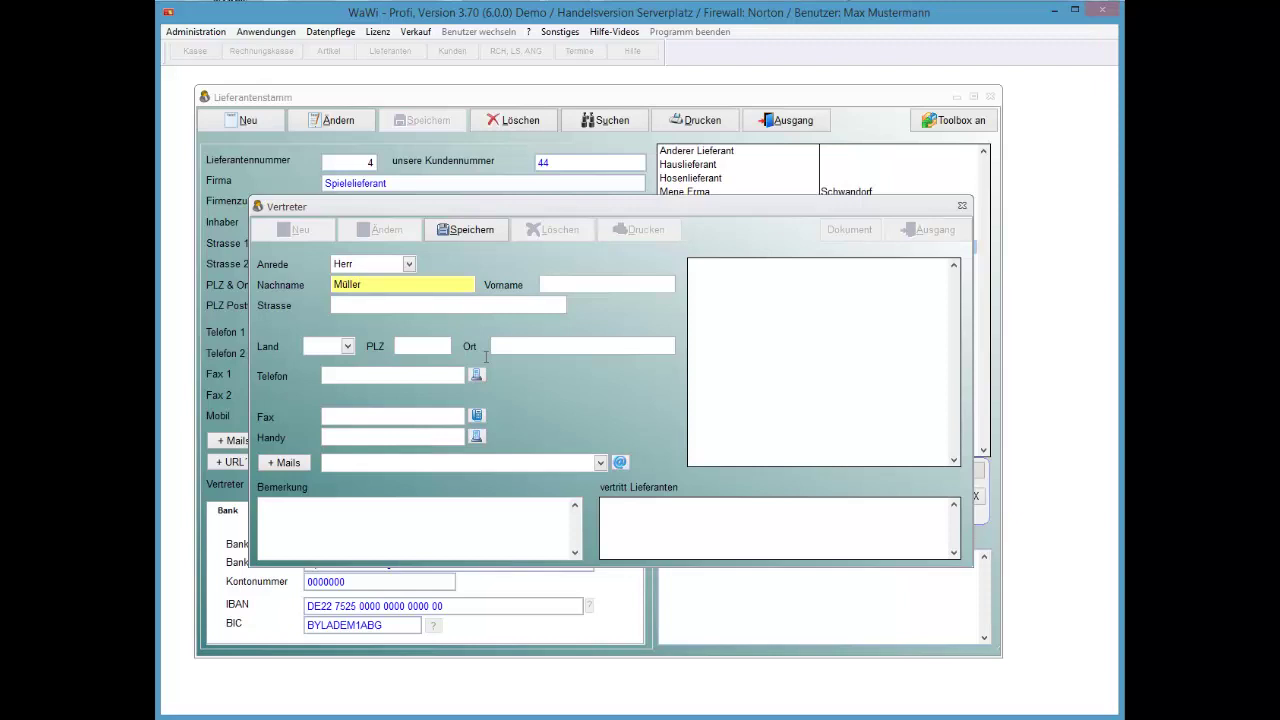
pyautogui.press('Tab')
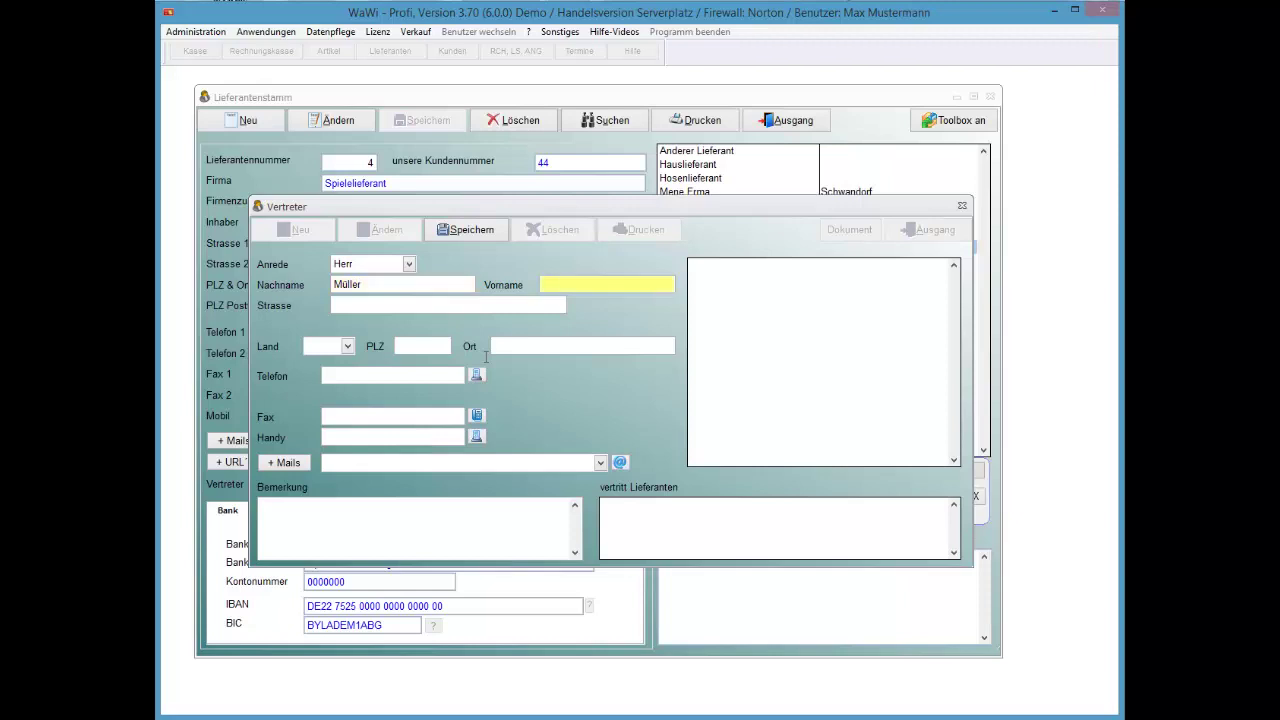
pyautogui.write('Müller')
pyautogui.press('Tab')
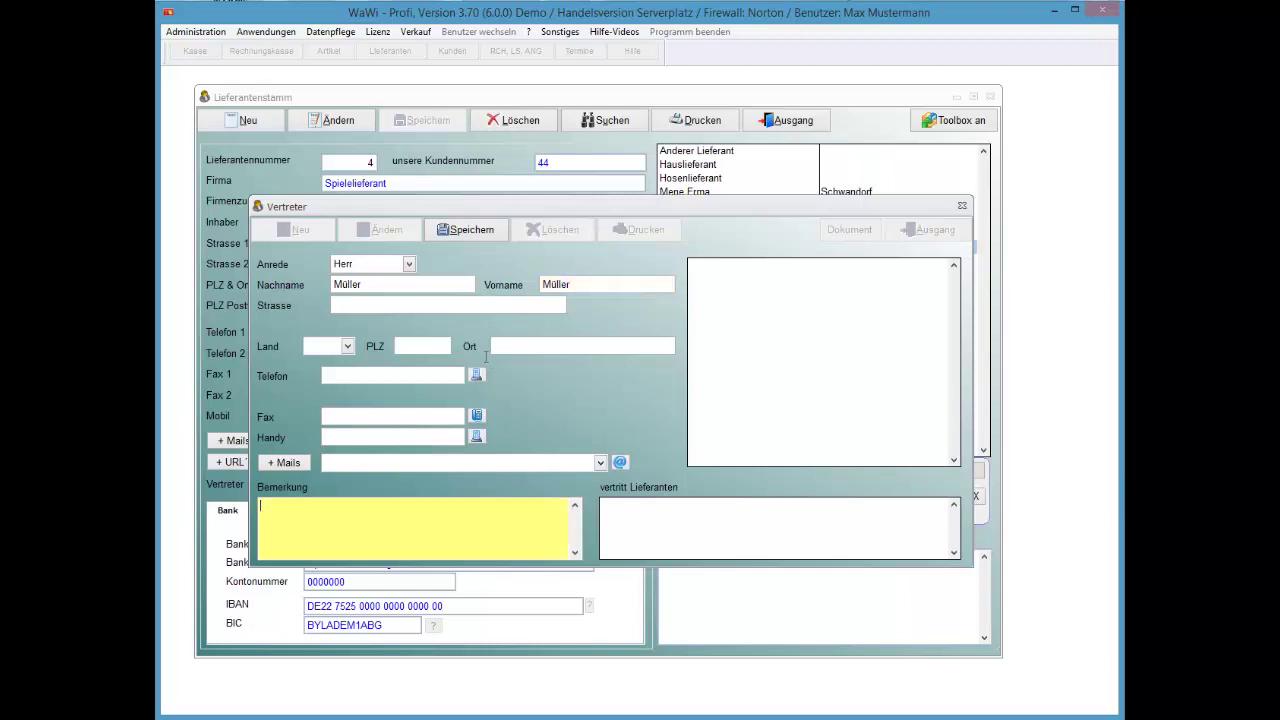
# Enter the remark "xvcxvcxv<cx" for the representative and try to add e-mail addresses to the unsaved record
pyautogui.write('xvcxvcxv<cx')
pyautogui.press('Tab')
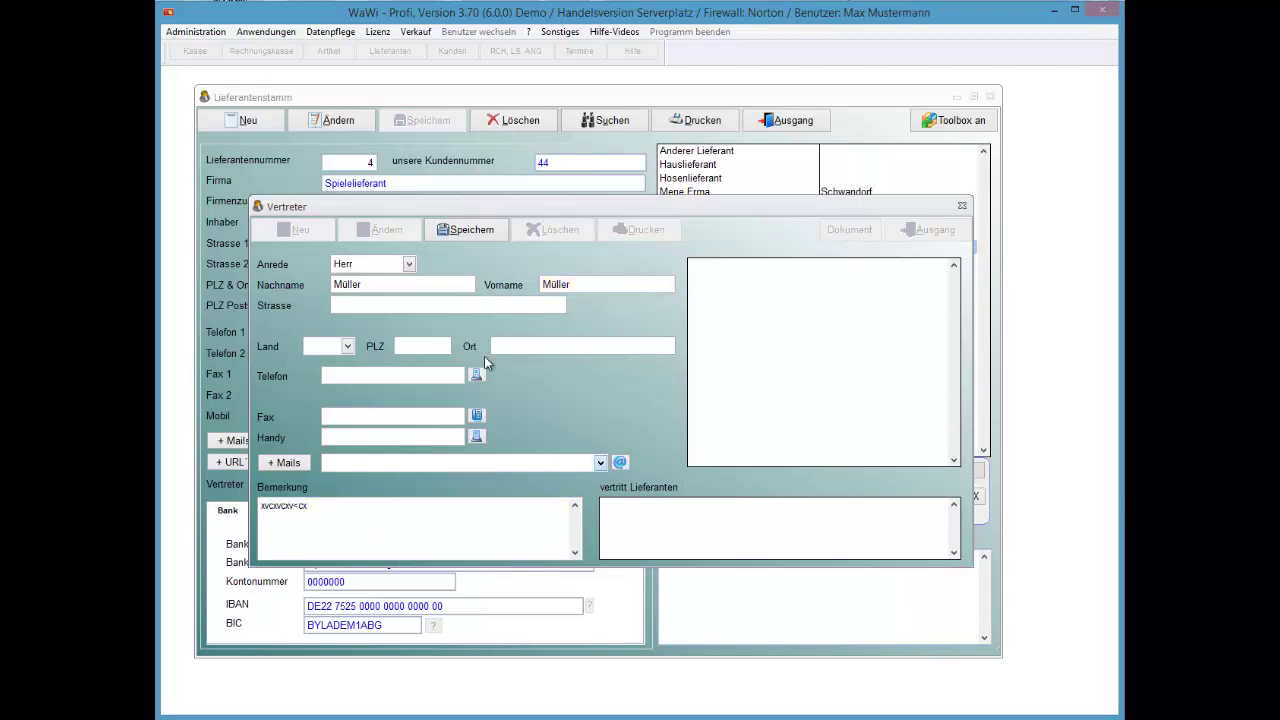
pyautogui.press('Tab')
pyautogui.press('Return')
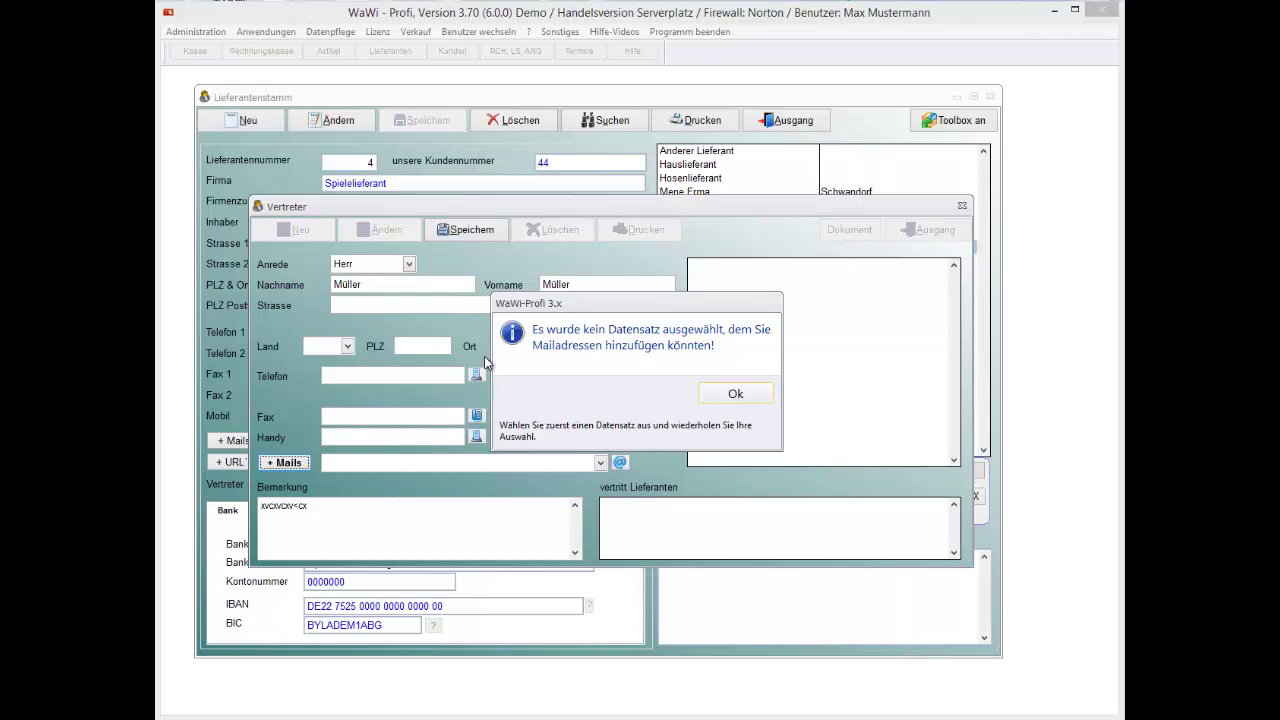
pyautogui.press('Return')
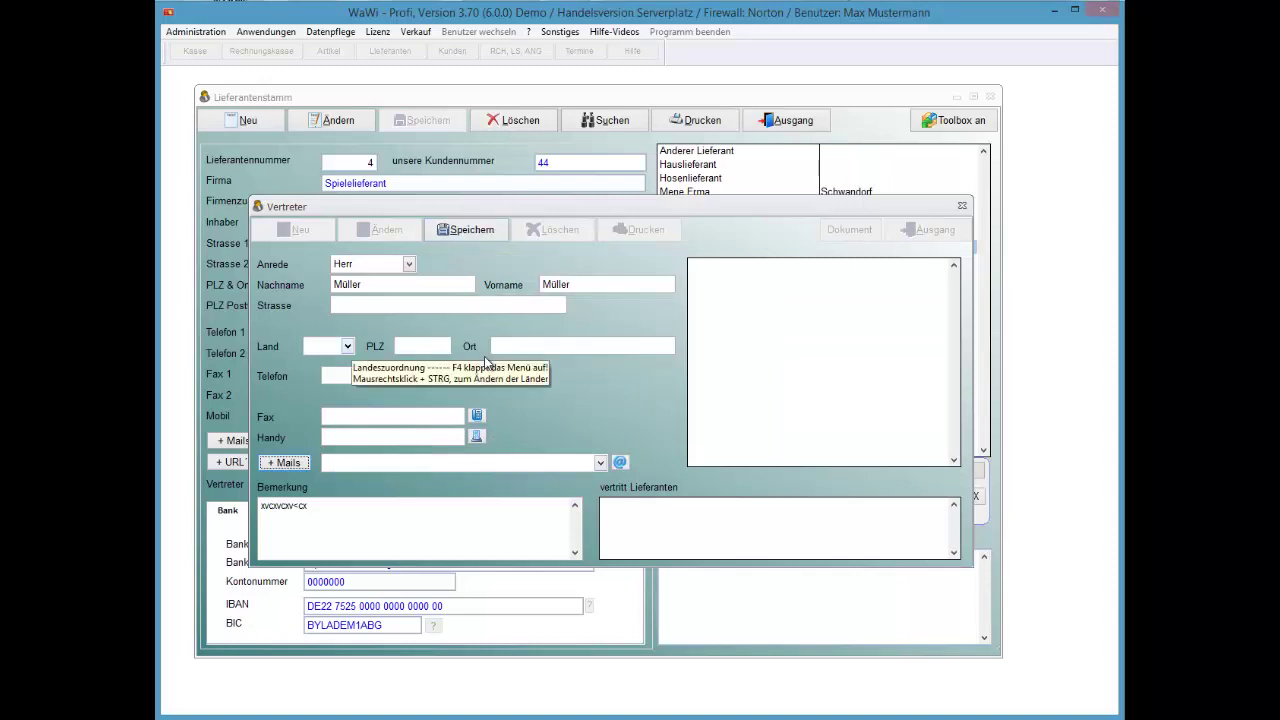
# Set the representative's country to D, enter the postal code with its matching town, and save the record
pyautogui.write('D')
pyautogui.press('Tab')
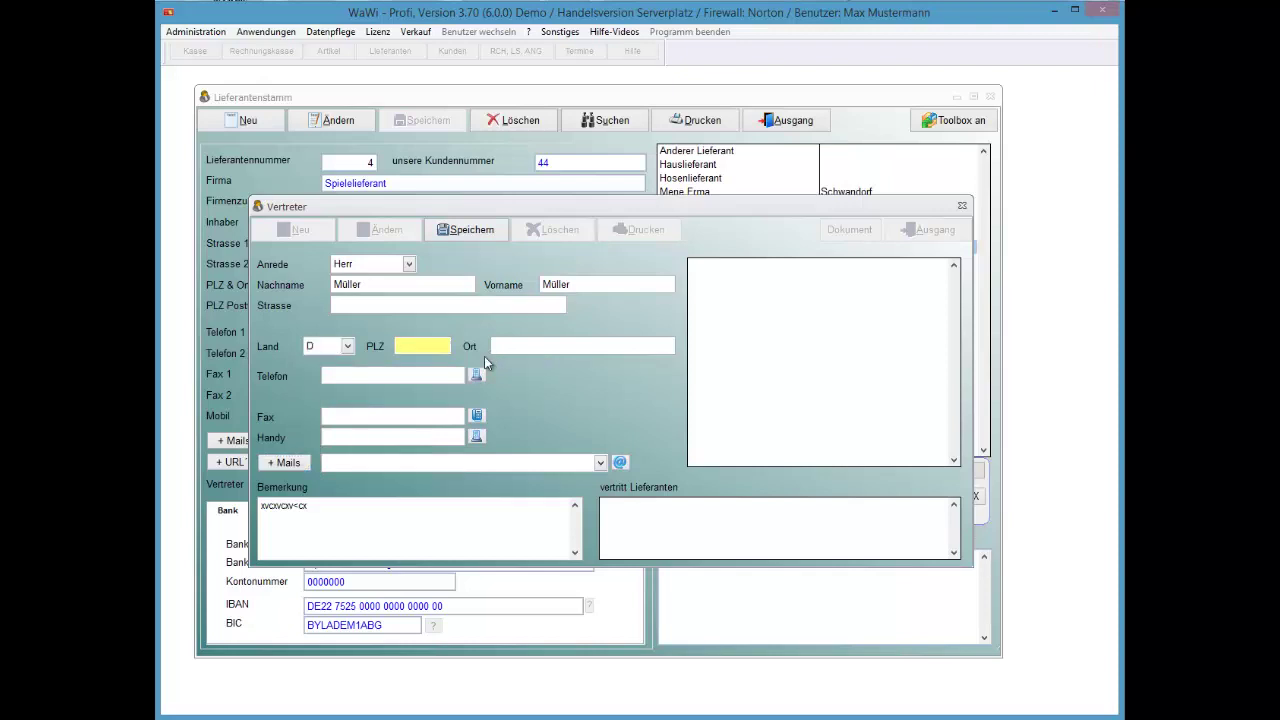
pyautogui.write('92421')
pyautogui.press('Tab')
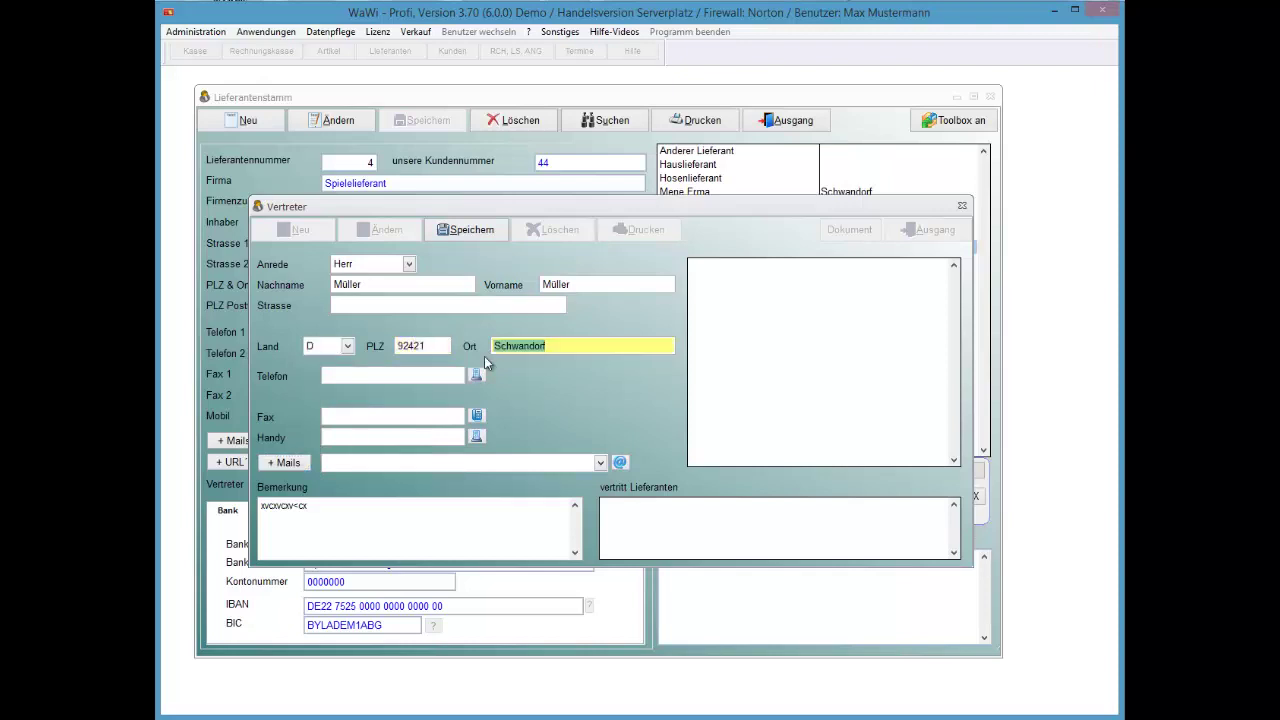
pyautogui.press('End')
pyautogui.hotkey('alt', 's')
pyautogui.press('Left')
pyautogui.press('Return')
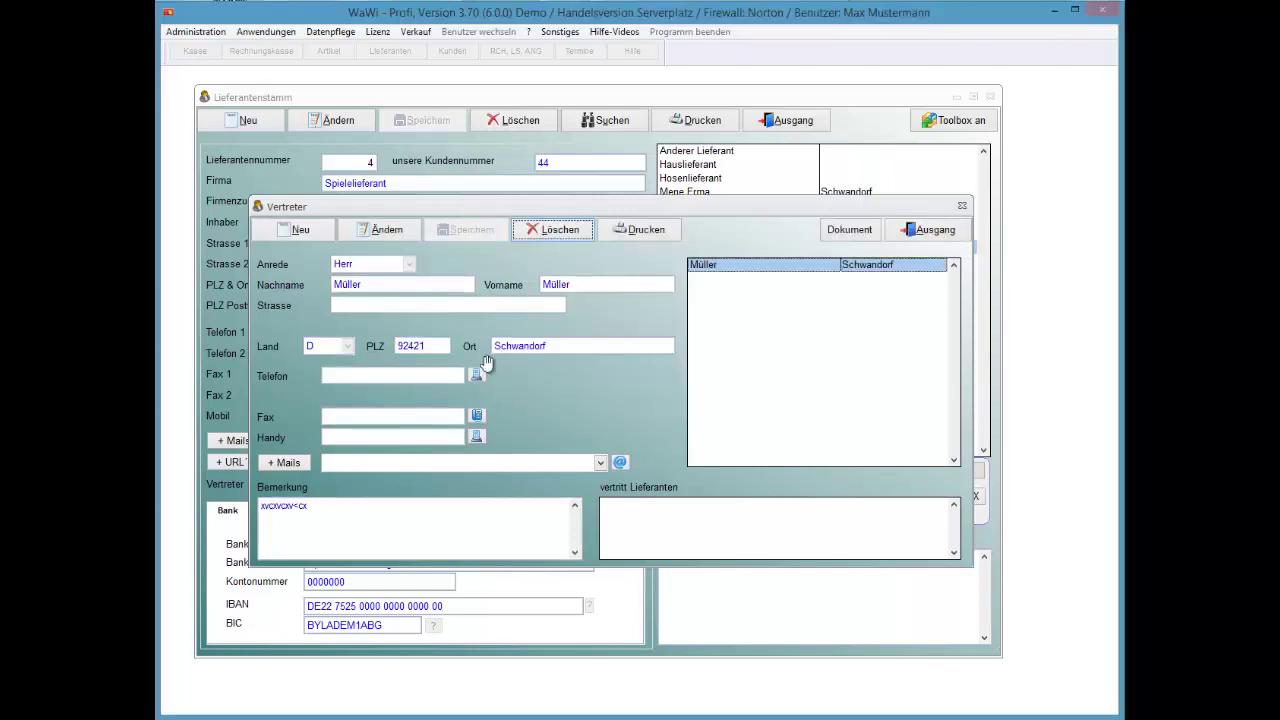
# Create and save a second representative with the salutation Frau and the representative's last and first name
pyautogui.click(681, 511)
pyautogui.hotkey('alt', 'n')
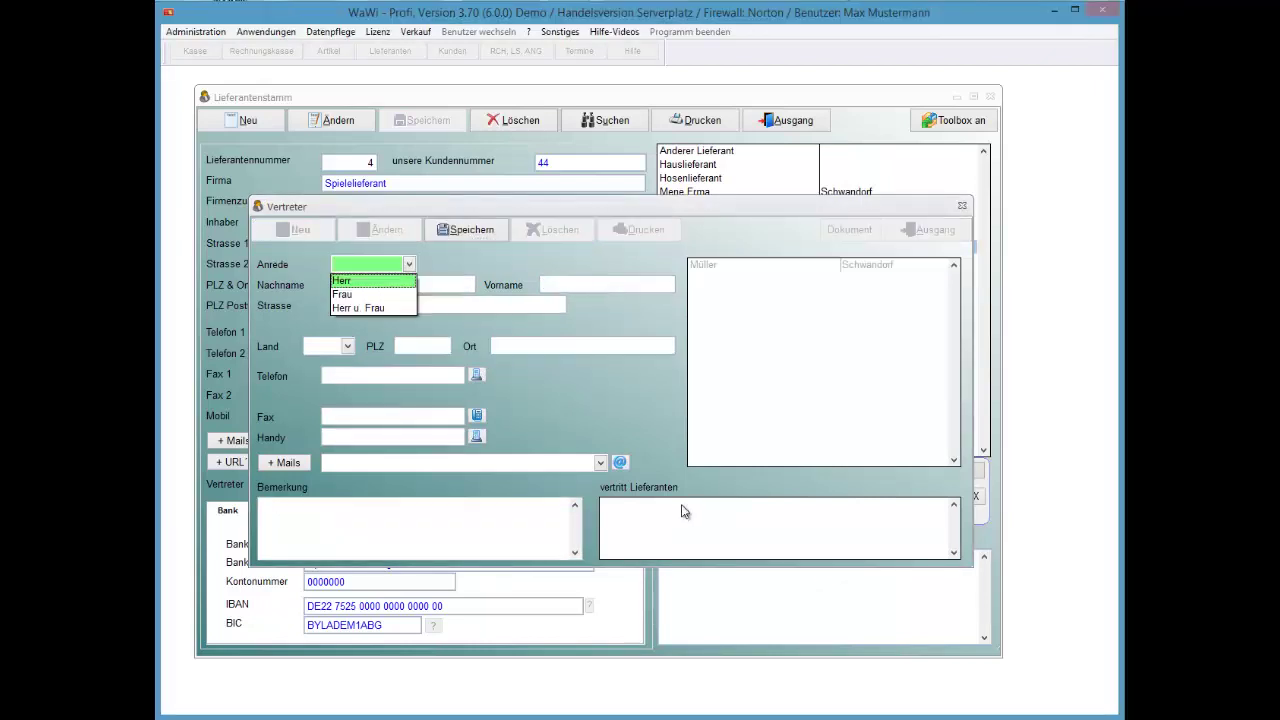
pyautogui.press('Down')
pyautogui.press('Return')
pyautogui.press('Tab')
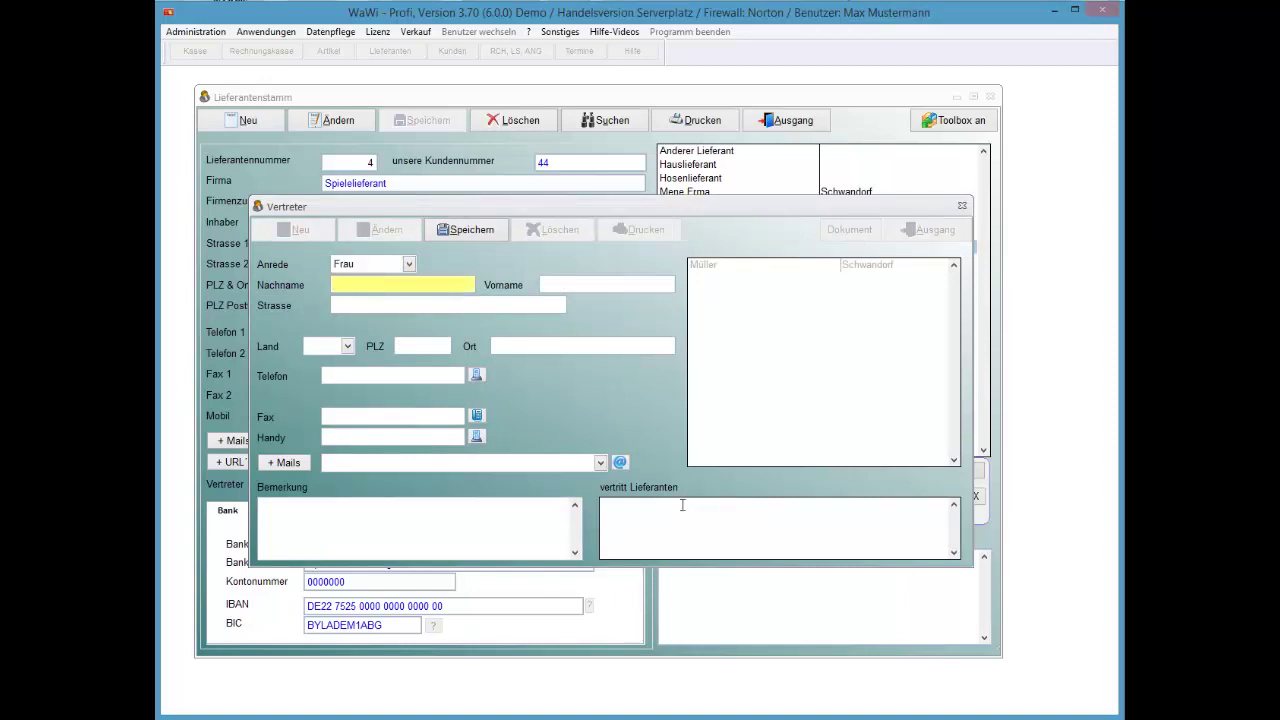
pyautogui.write('Meier')
pyautogui.press('Tab')
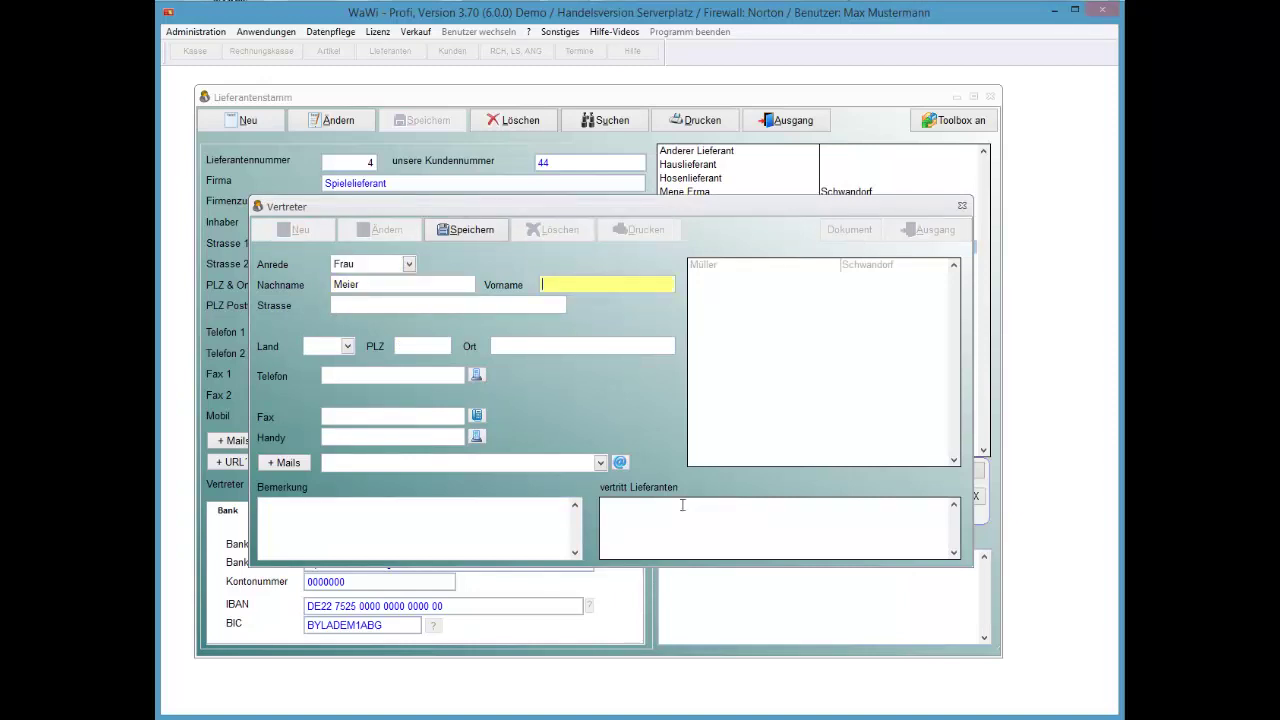
pyautogui.write('Meier')
pyautogui.press('Tab')
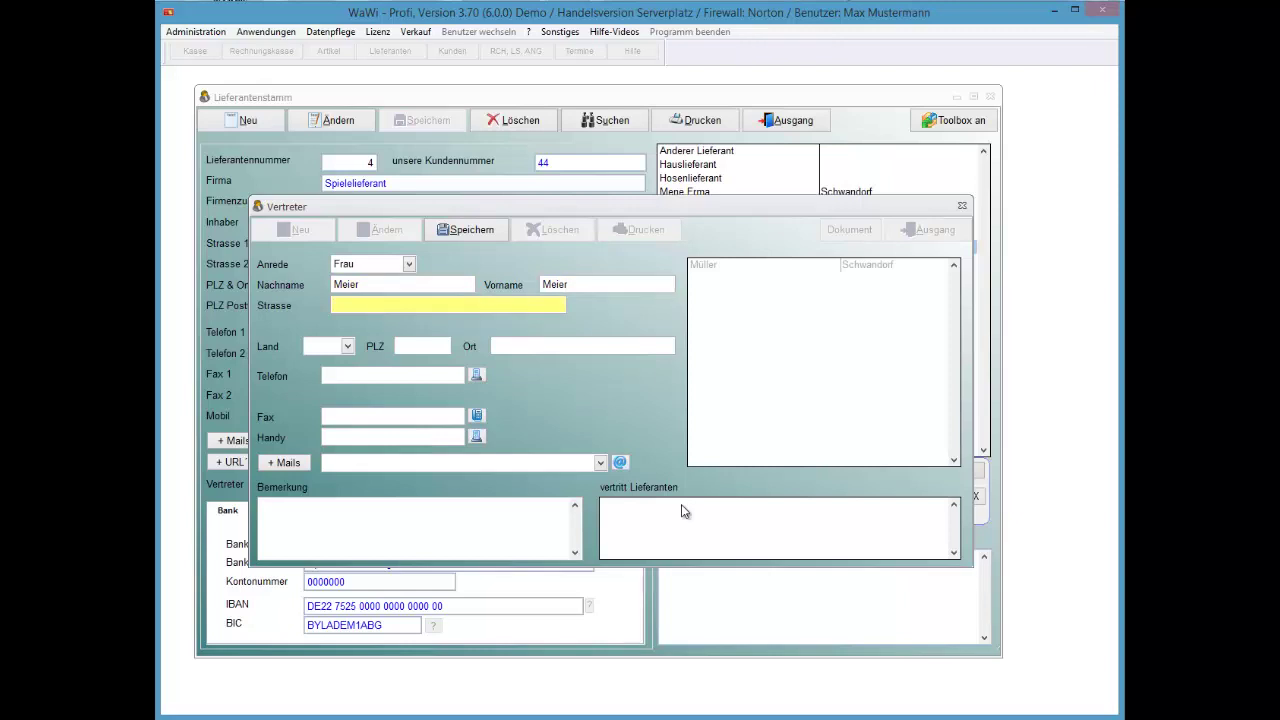
pyautogui.hotkey('alt', 's')
pyautogui.press('Return')
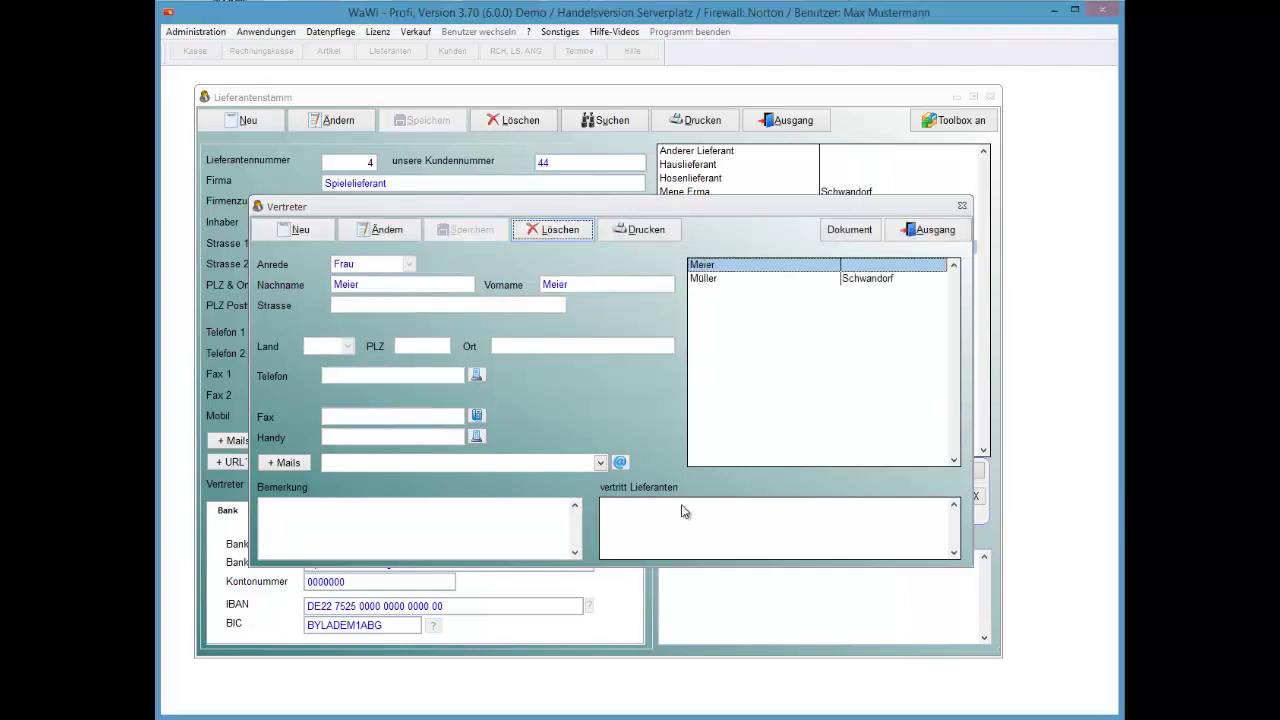
# Create and save a third representative with the salutation Herr and the representative's last and first name
pyautogui.hotkey('alt', 'n')
pyautogui.press('Down')
pyautogui.press('Up')
pyautogui.press('Return')
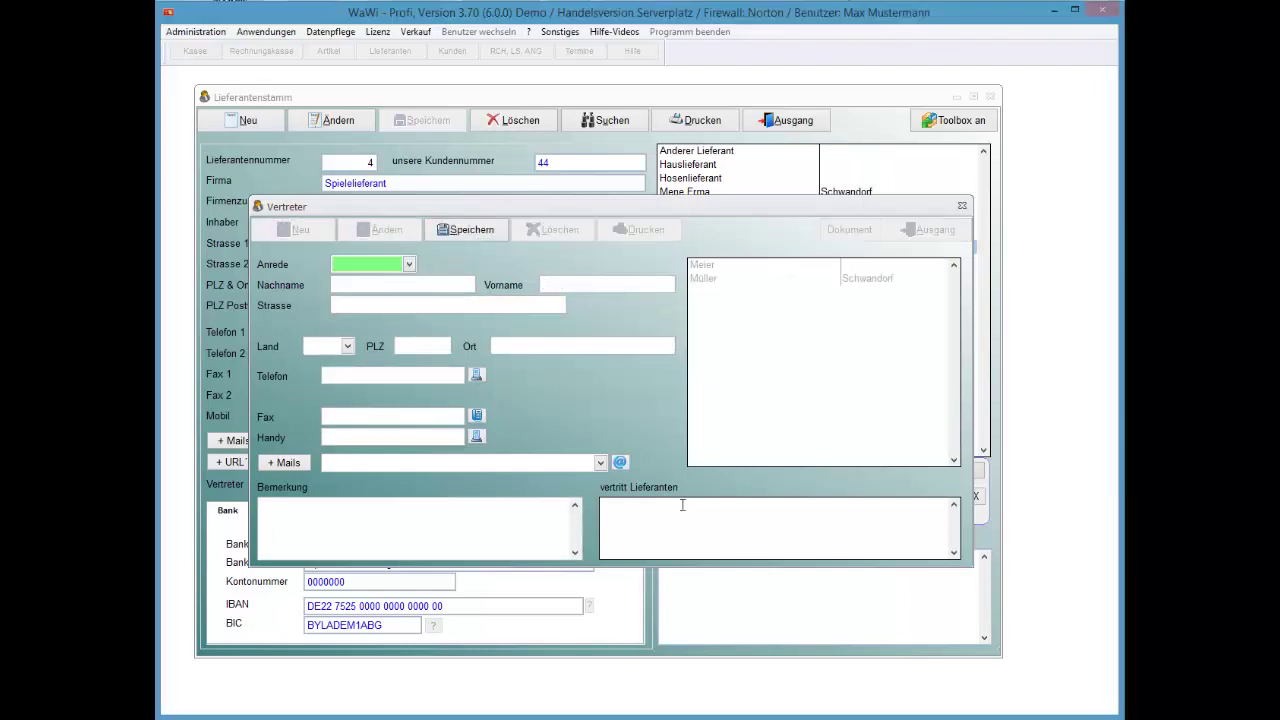
pyautogui.press('Tab')
pyautogui.write('Huber')
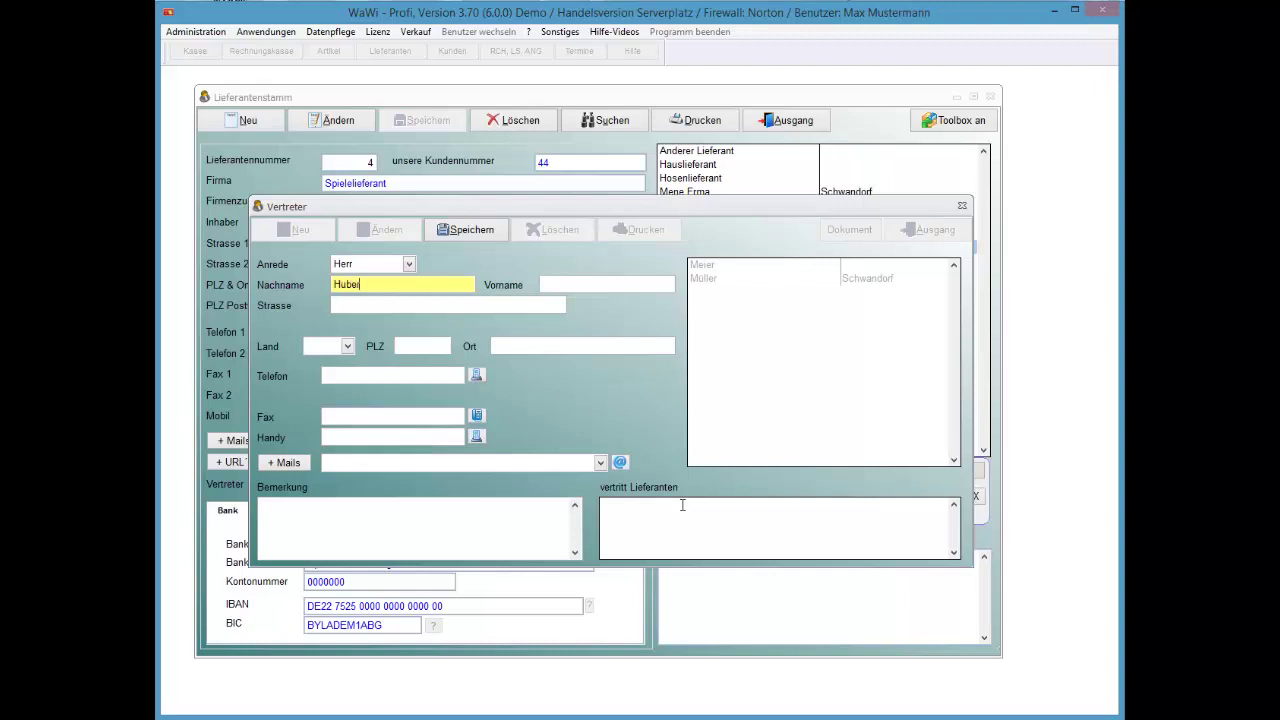
pyautogui.press('Tab')
pyautogui.write('Sepp')
pyautogui.hotkey('alt', 's')
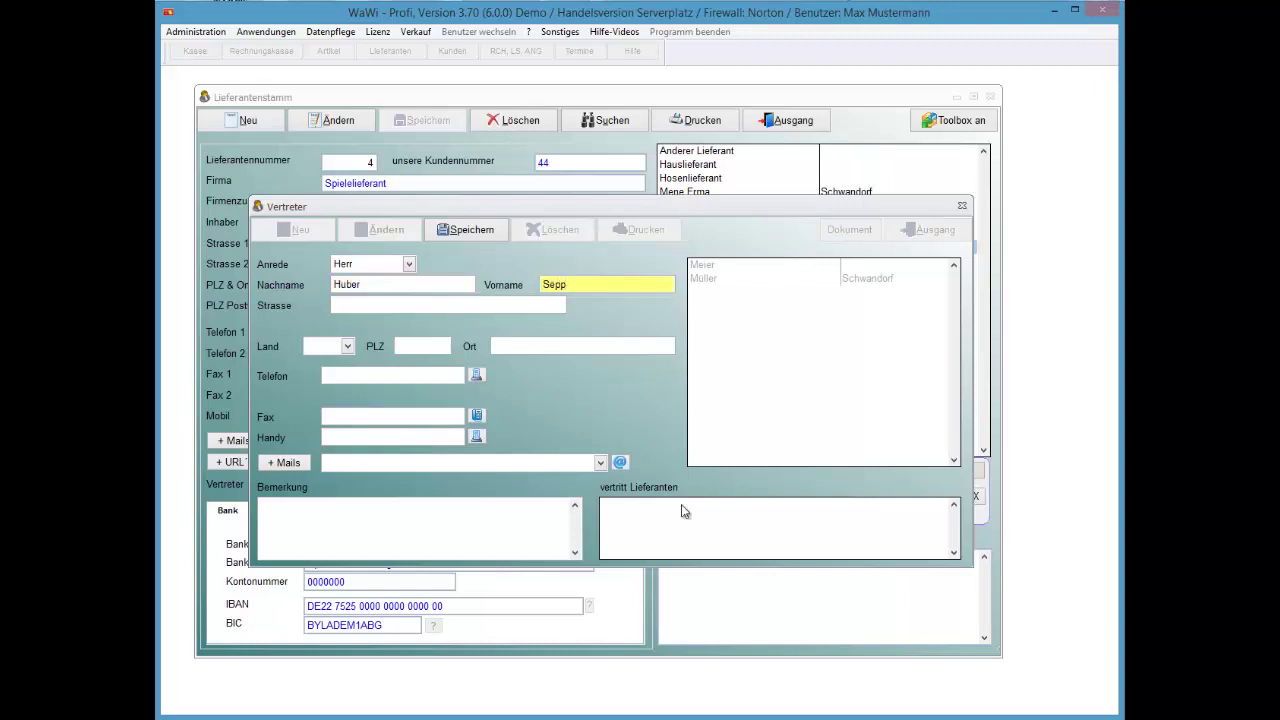
pyautogui.press('Return')
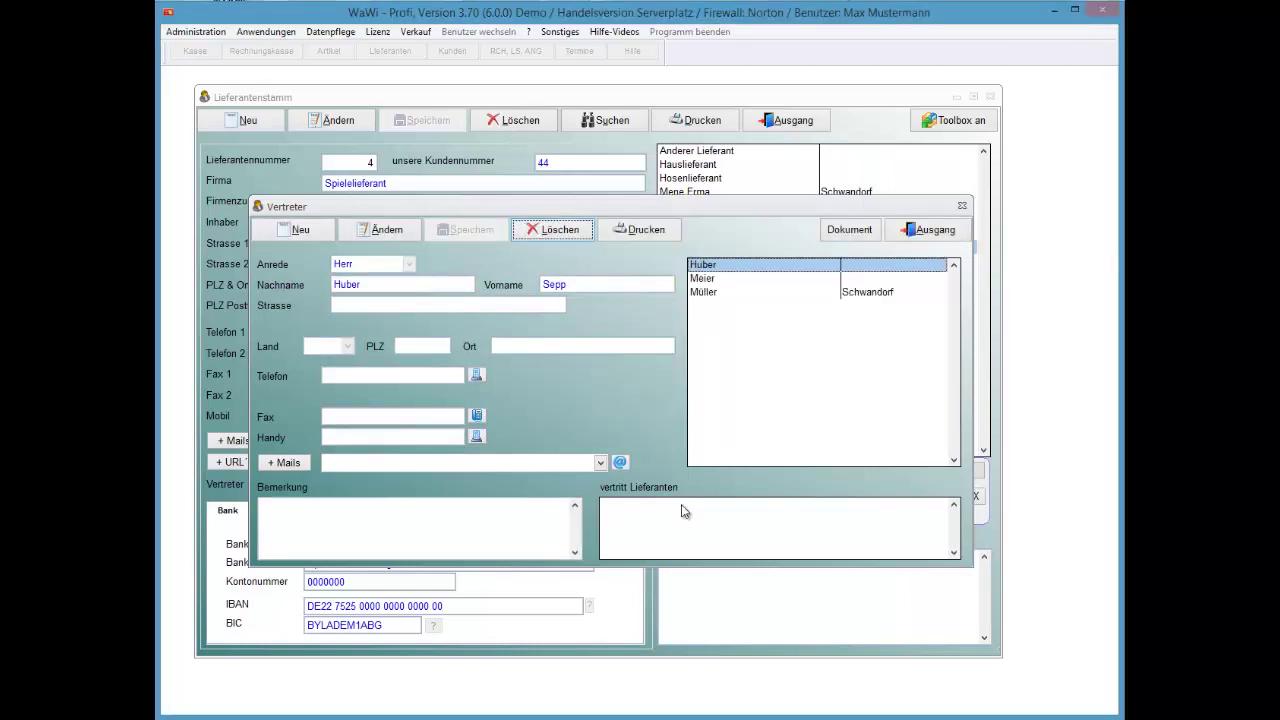
# Close the Vertreter window and reselect the supplier Spielelieferant in the supplier list
pyautogui.hotkey('alt', 'a')
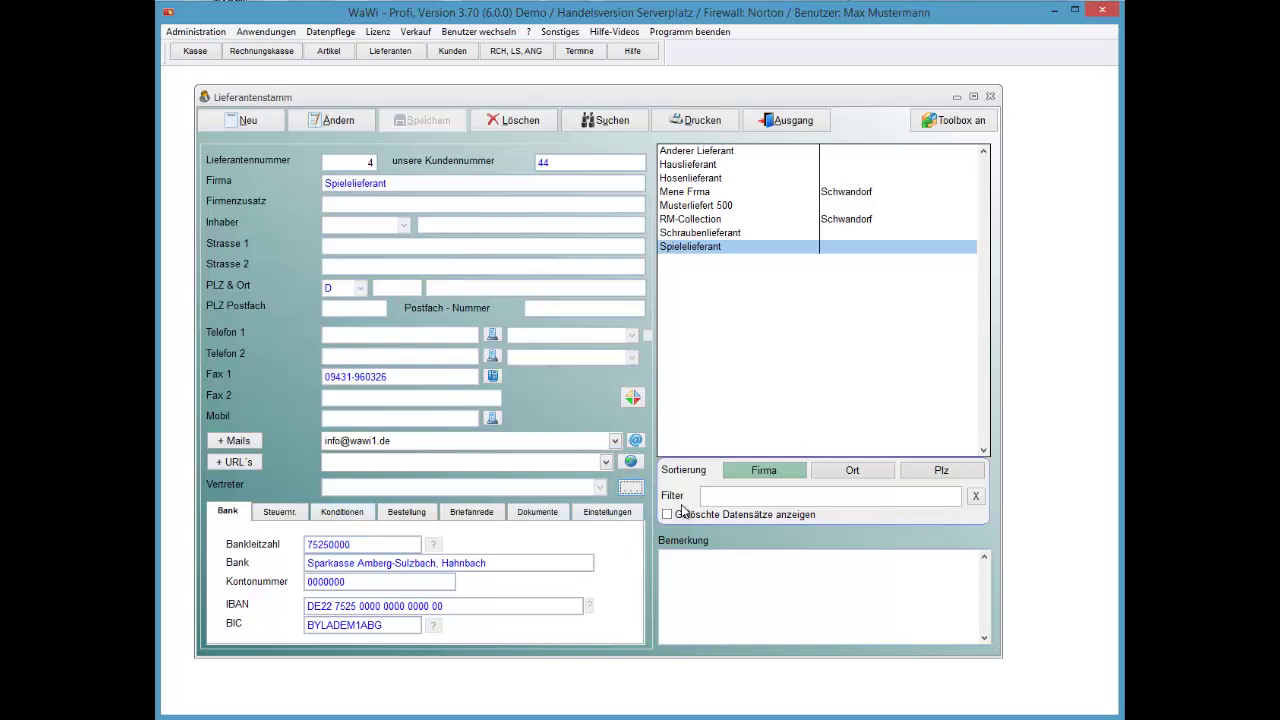
pyautogui.press('Up')
pyautogui.press('Down')
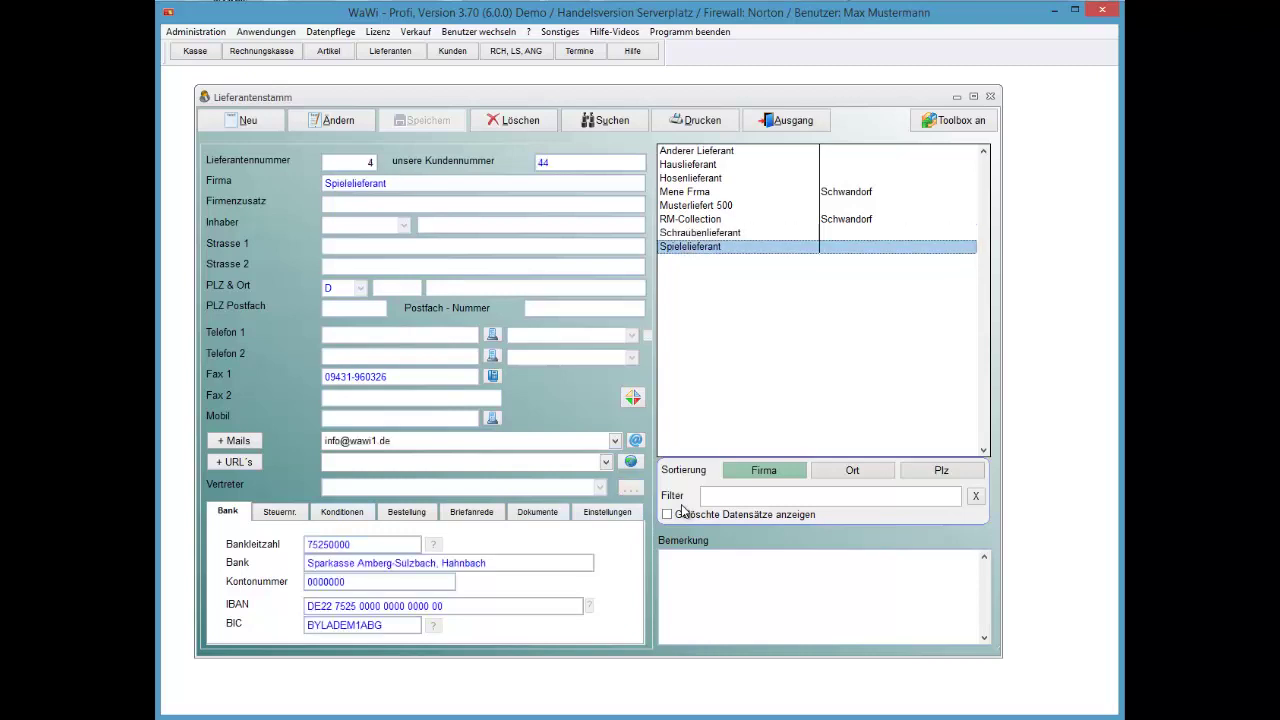
# Edit the supplier Spielelieferant, assign the first representative in the selection list, and save the change
pyautogui.click(331, 120)
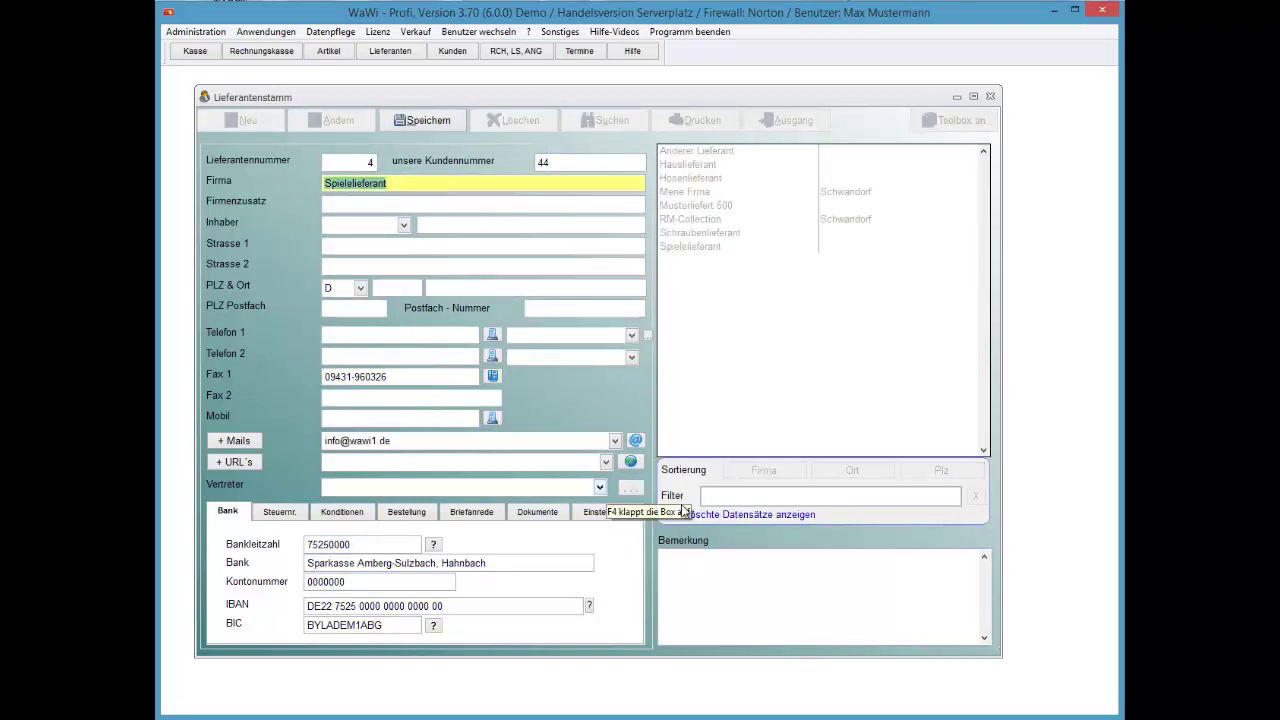
pyautogui.click(599, 487)
pyautogui.press('Down')
pyautogui.press('Up')
pyautogui.press('Return')
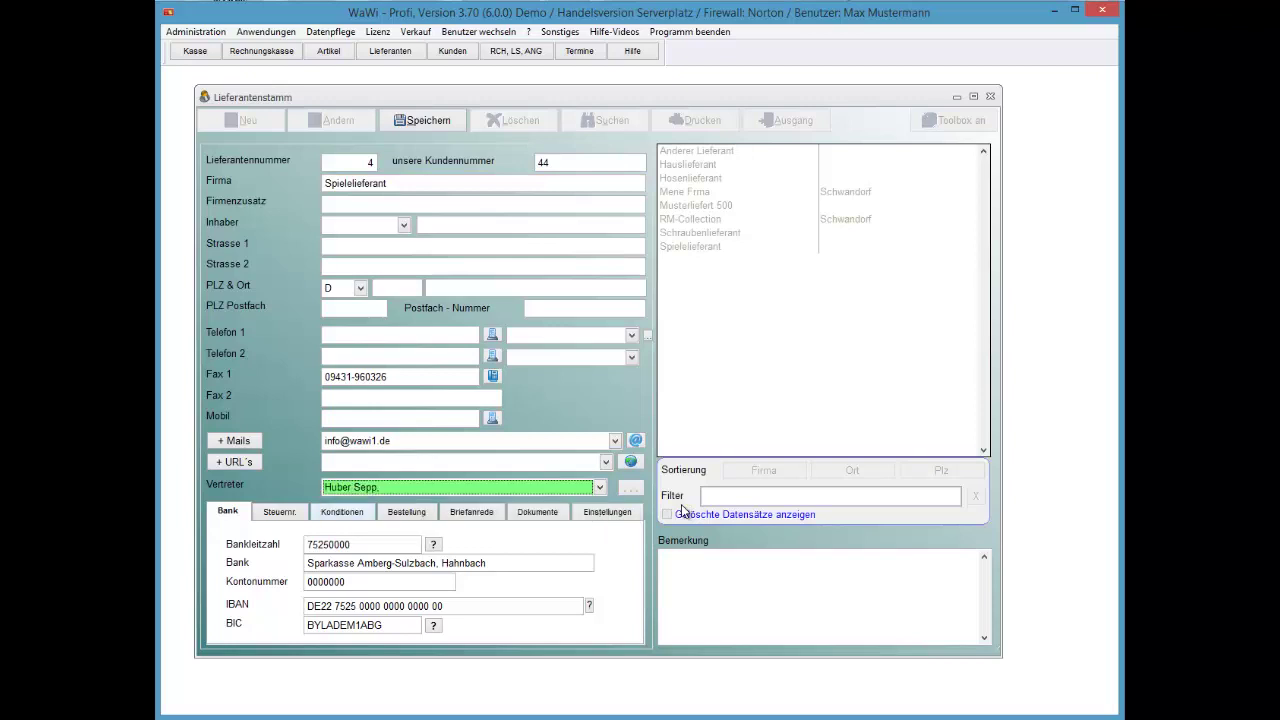
pyautogui.click(422, 120)
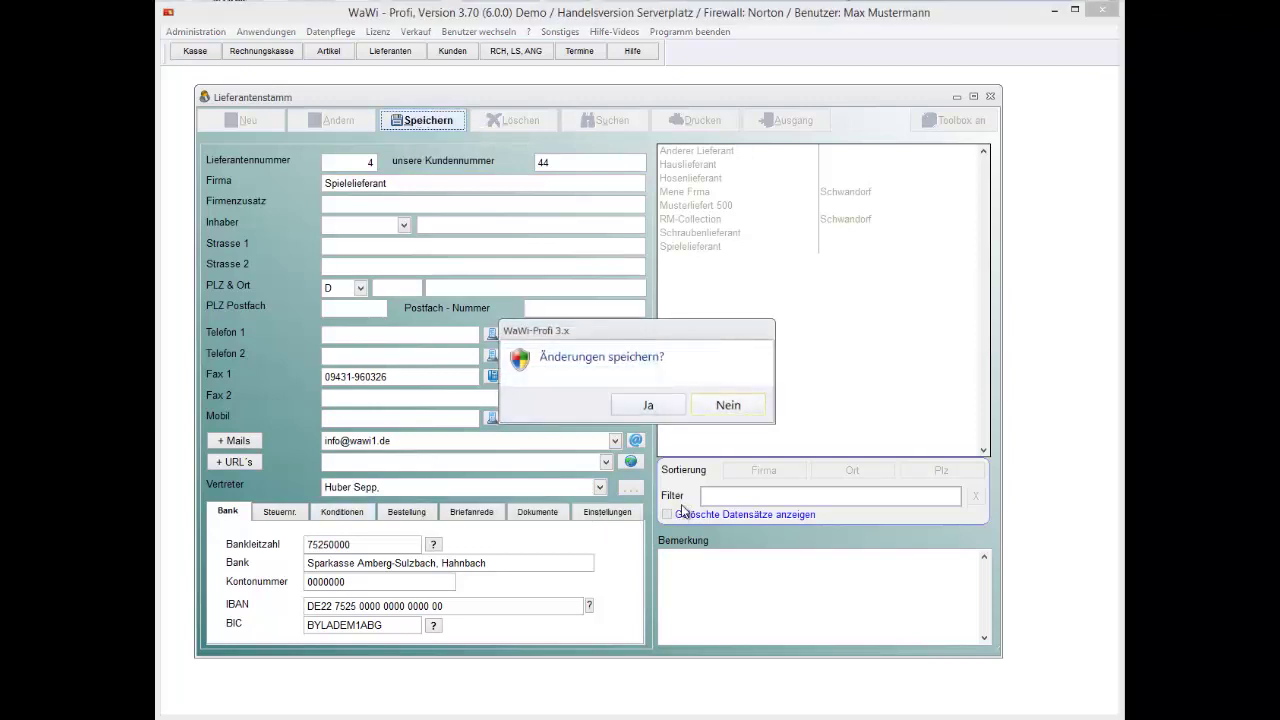
pyautogui.press('Return')
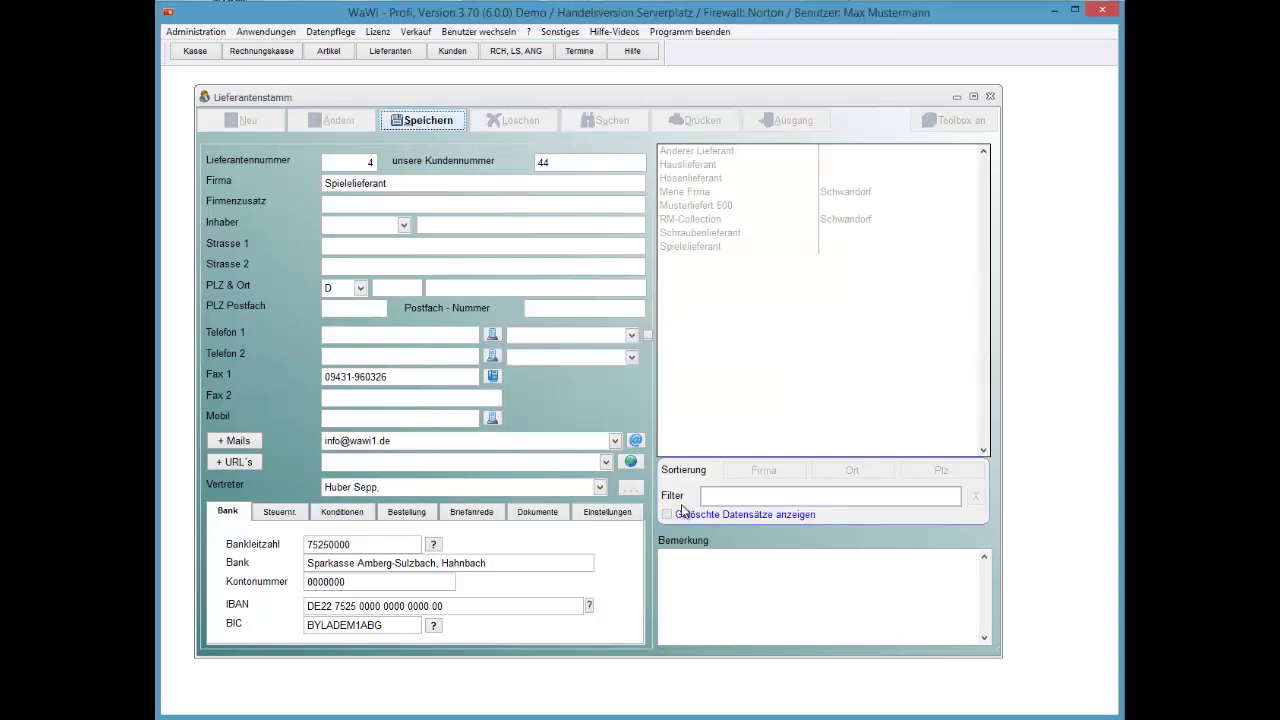
# Edit the supplier Schraubenlieferant, assign the first representative in the selection list, and save the change
pyautogui.press('Up')
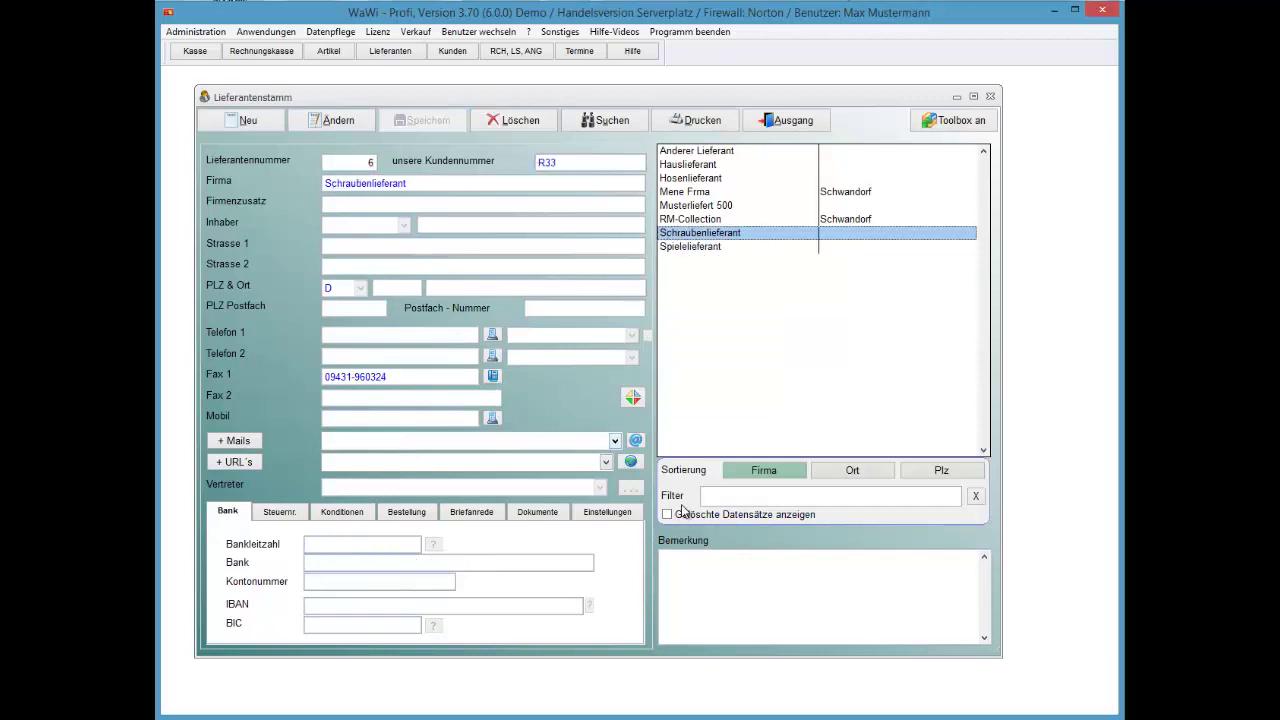
pyautogui.click(331, 120)
pyautogui.click(599, 487)
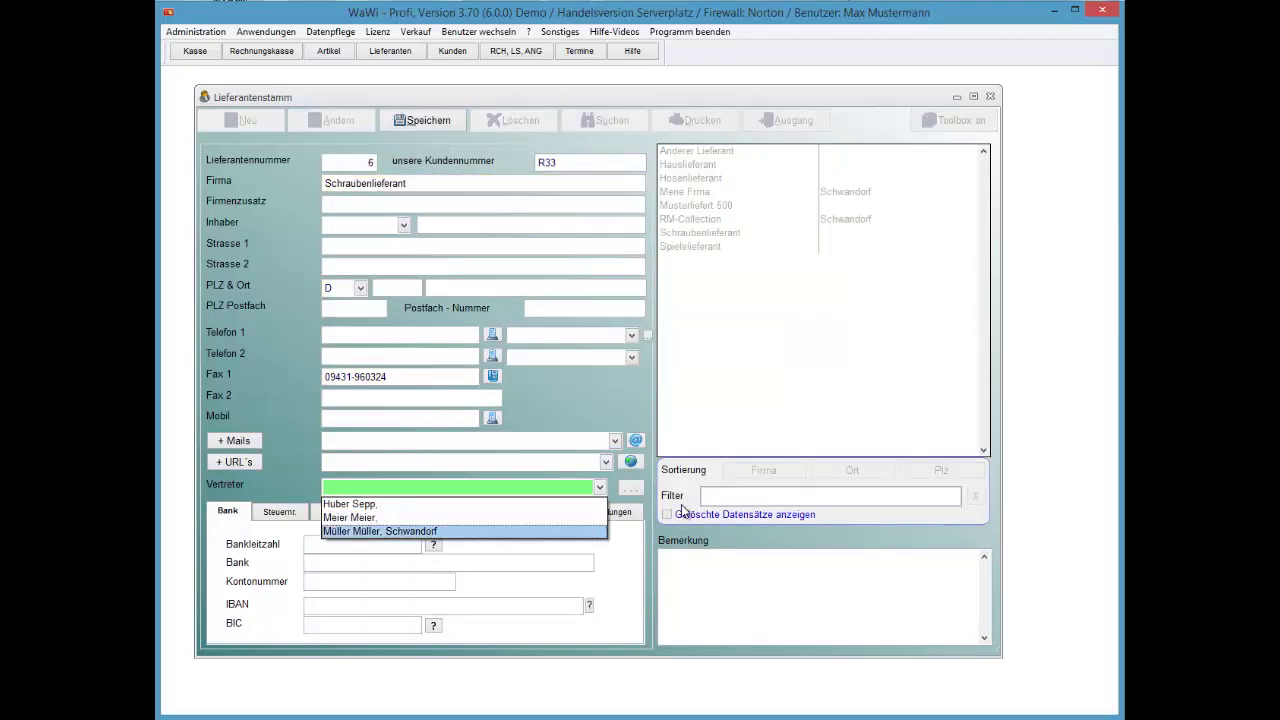
pyautogui.press('Up')
pyautogui.press('Up')
pyautogui.press('Return')
pyautogui.hotkey('alt', 's')
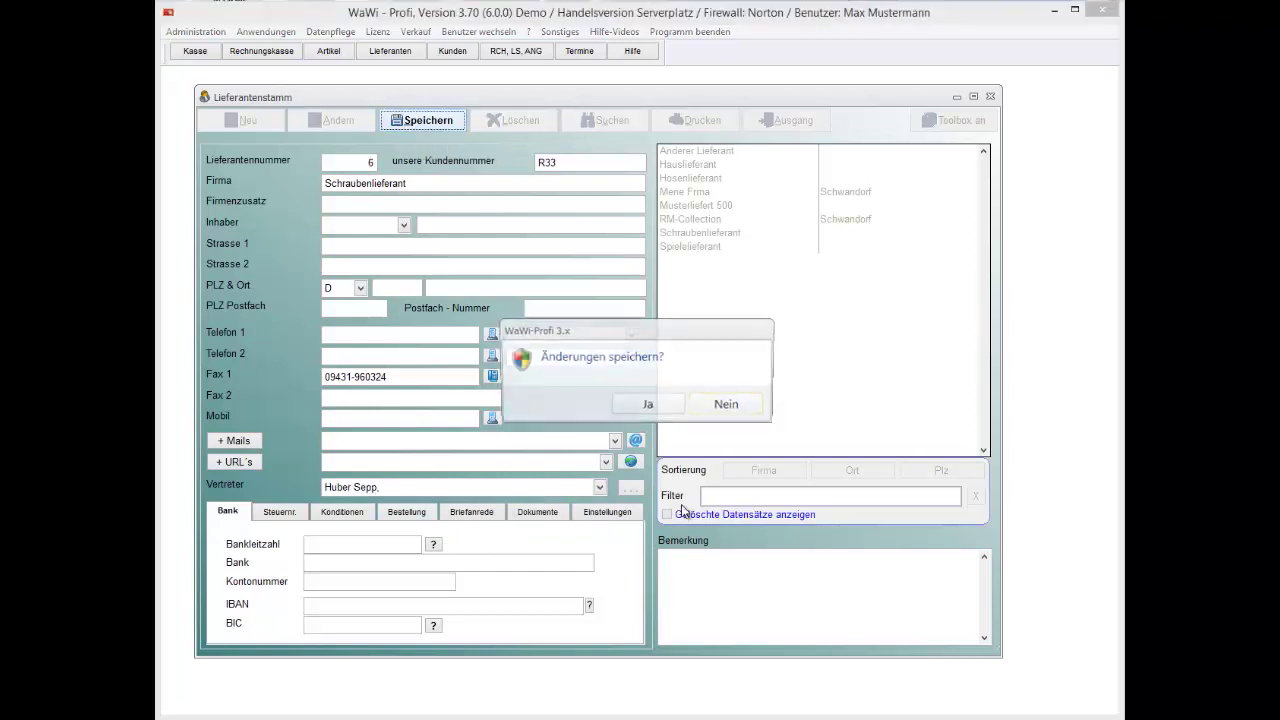
pyautogui.press('Return')
# Edit the supplier RM-Collection, assign the third representative in the selection list, and save the change
pyautogui.press('Up')
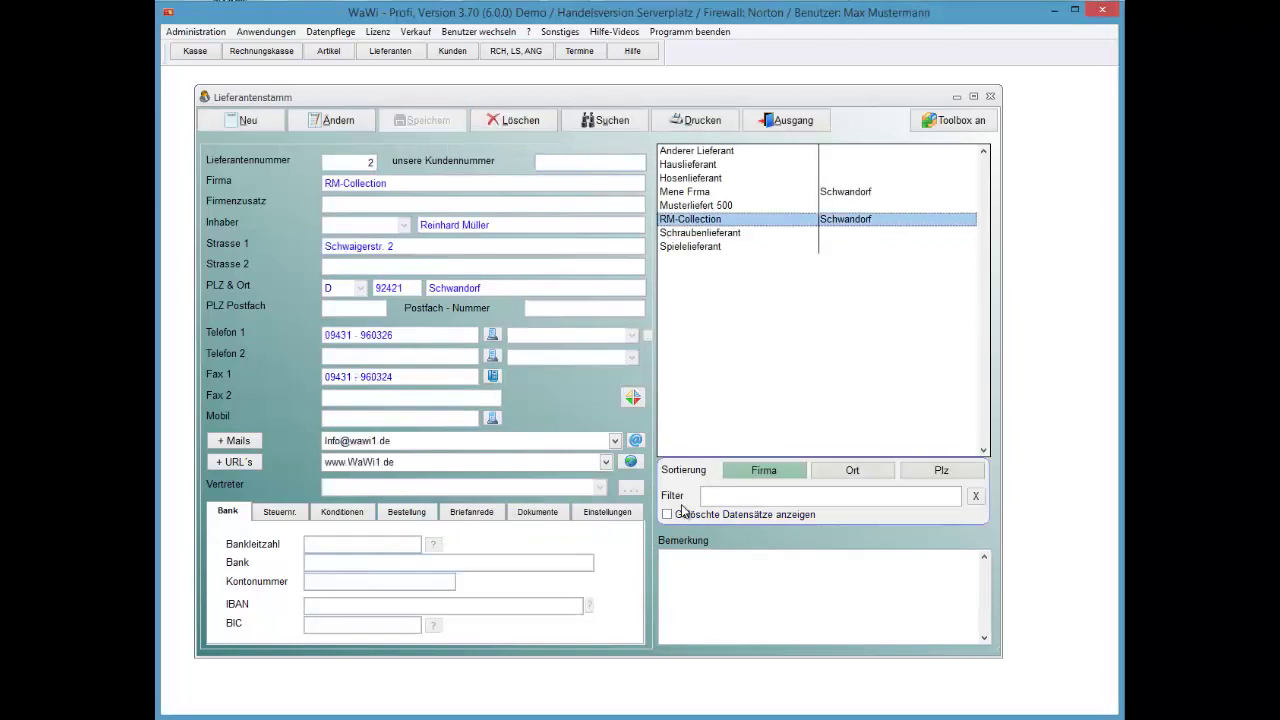
pyautogui.hotkey('alt', 'a')
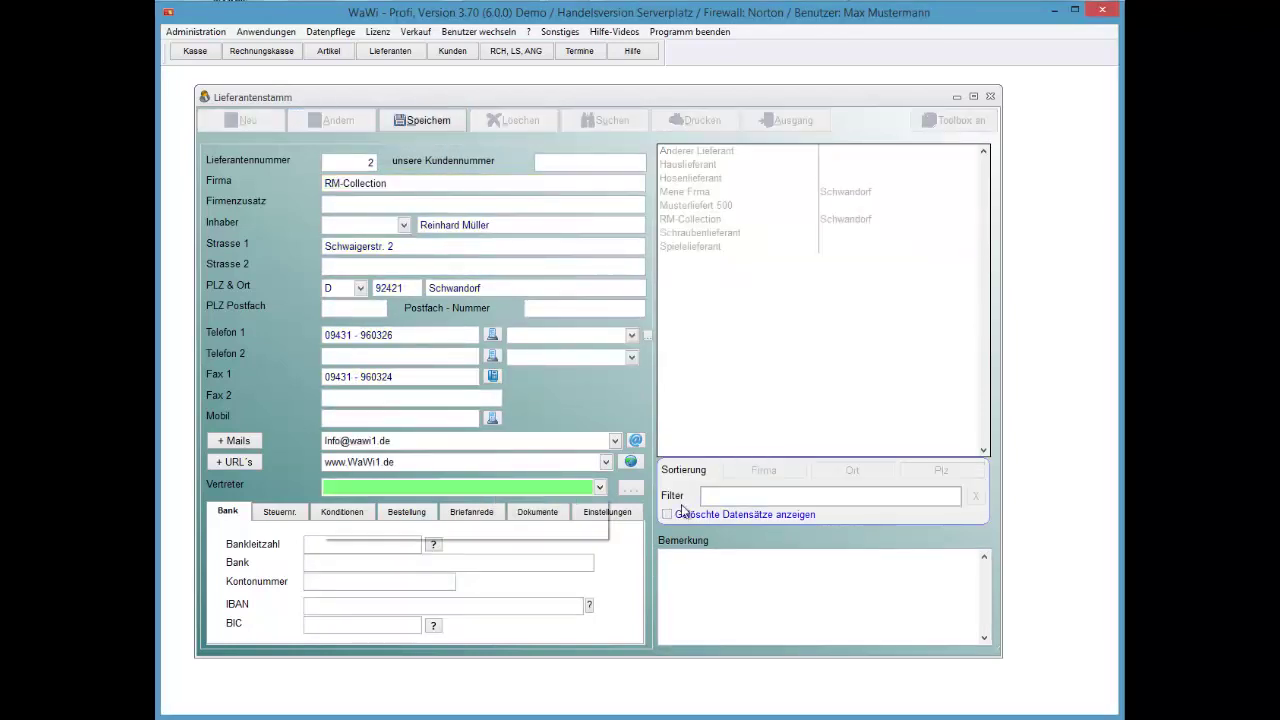
pyautogui.hotkey('alt', 'Down')
pyautogui.press('Down')
pyautogui.press('Return')
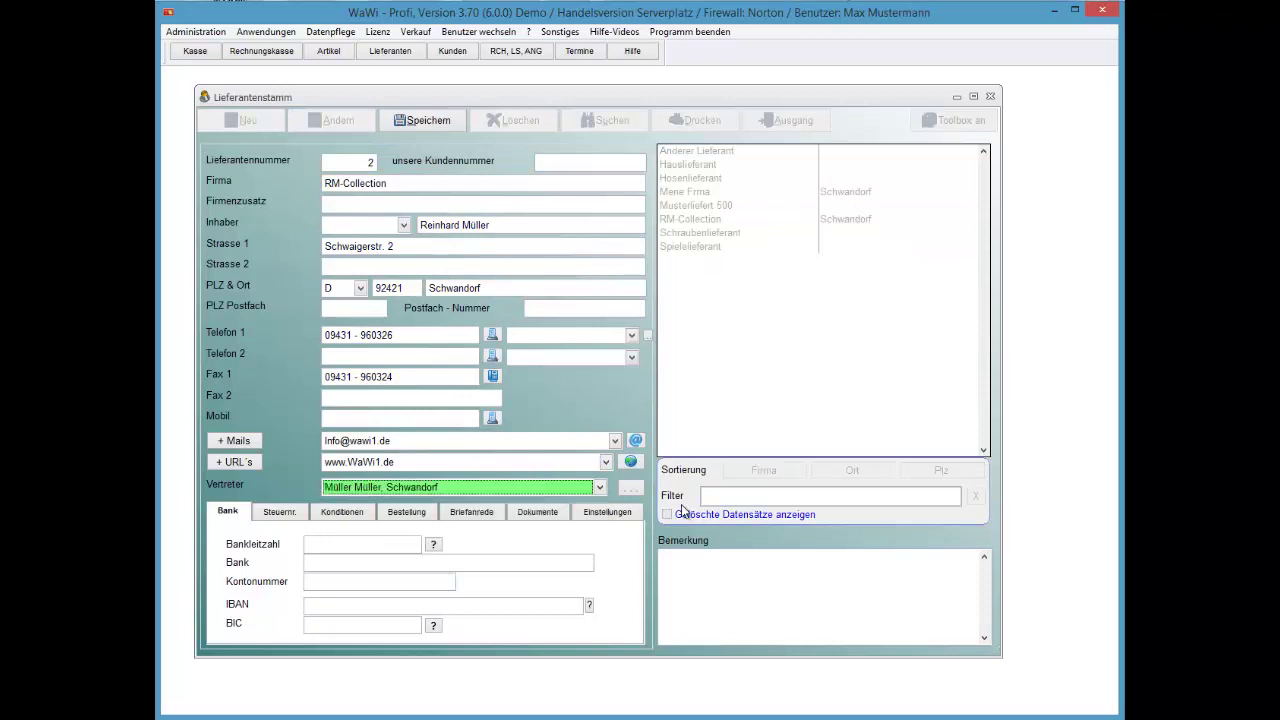
pyautogui.hotkey('alt', 's')
pyautogui.press('Return')
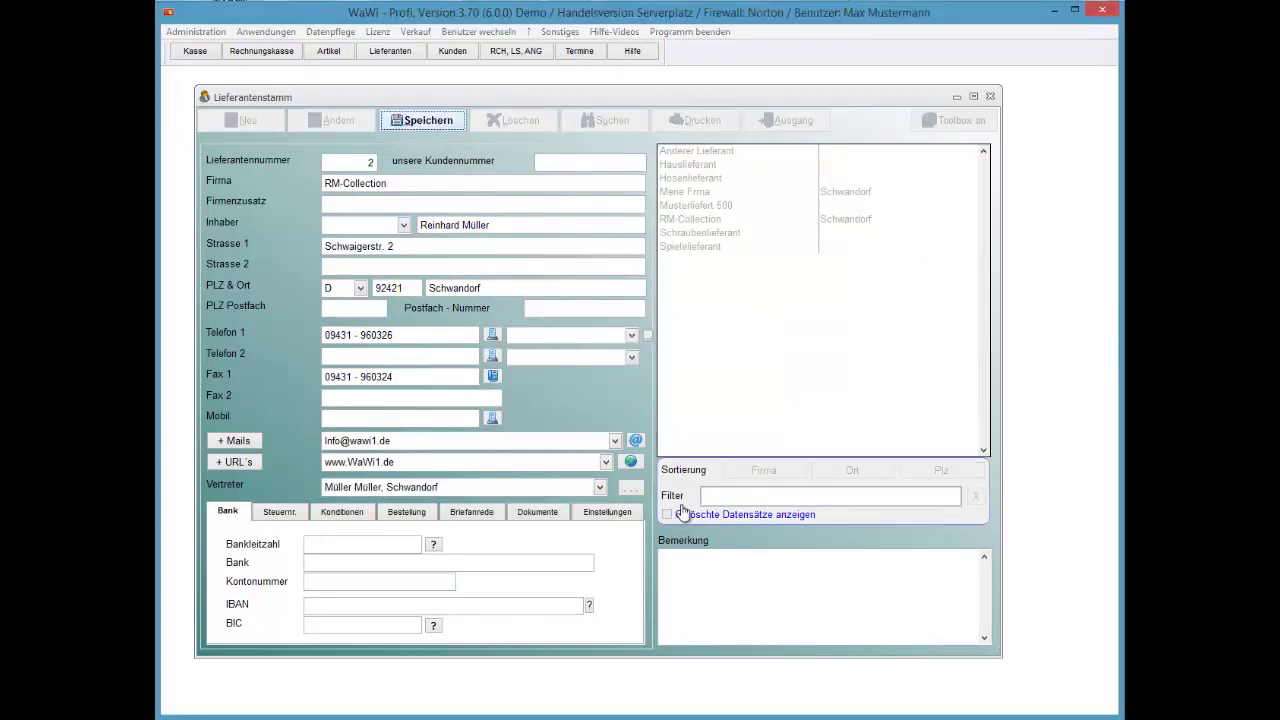
# Edit the supplier Musterliefert 500, assign the second representative in the selection list, and save the change
pyautogui.press('Up')
pyautogui.hotkey('alt', 'a')
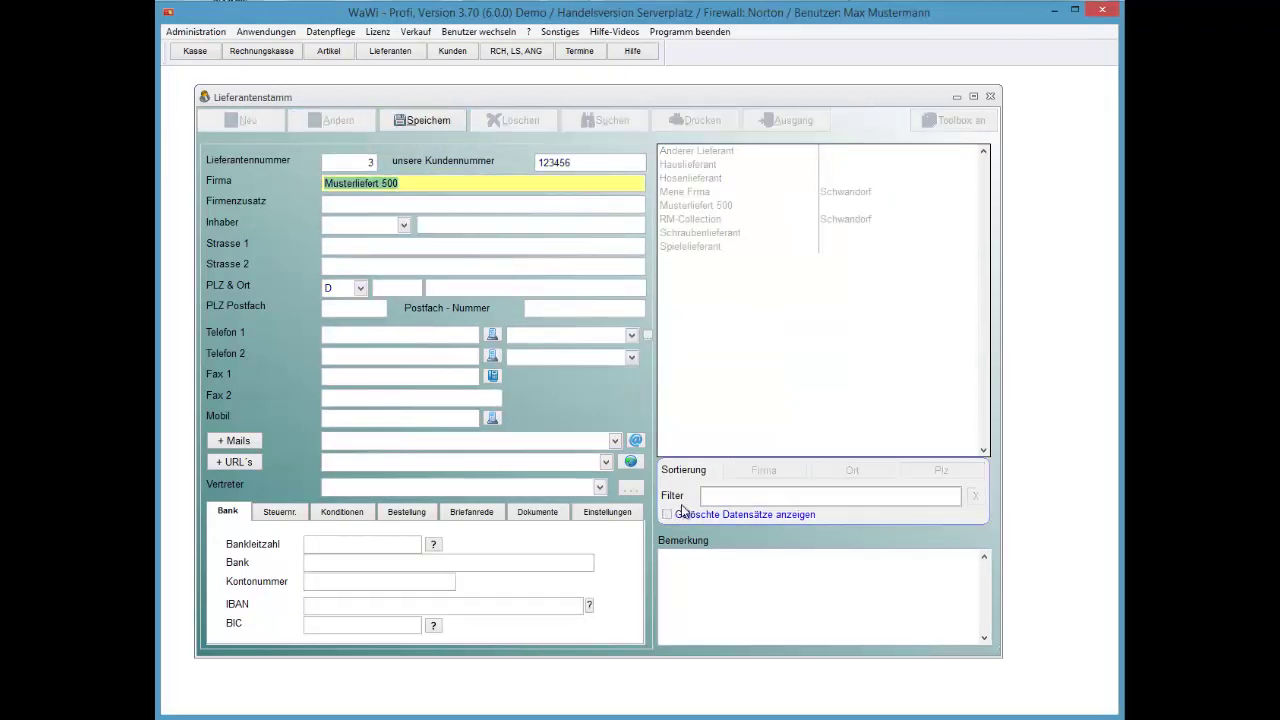
pyautogui.click(599, 487)
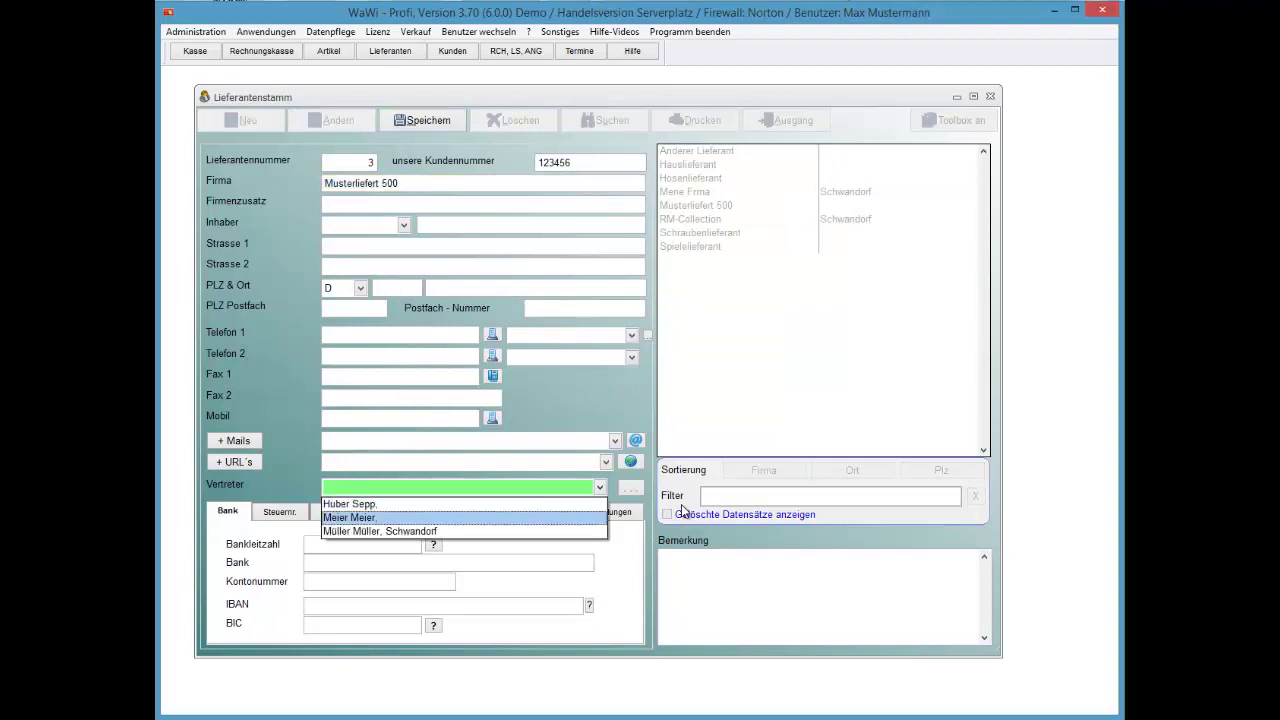
pyautogui.press('Return')
pyautogui.hotkey('alt', 's')
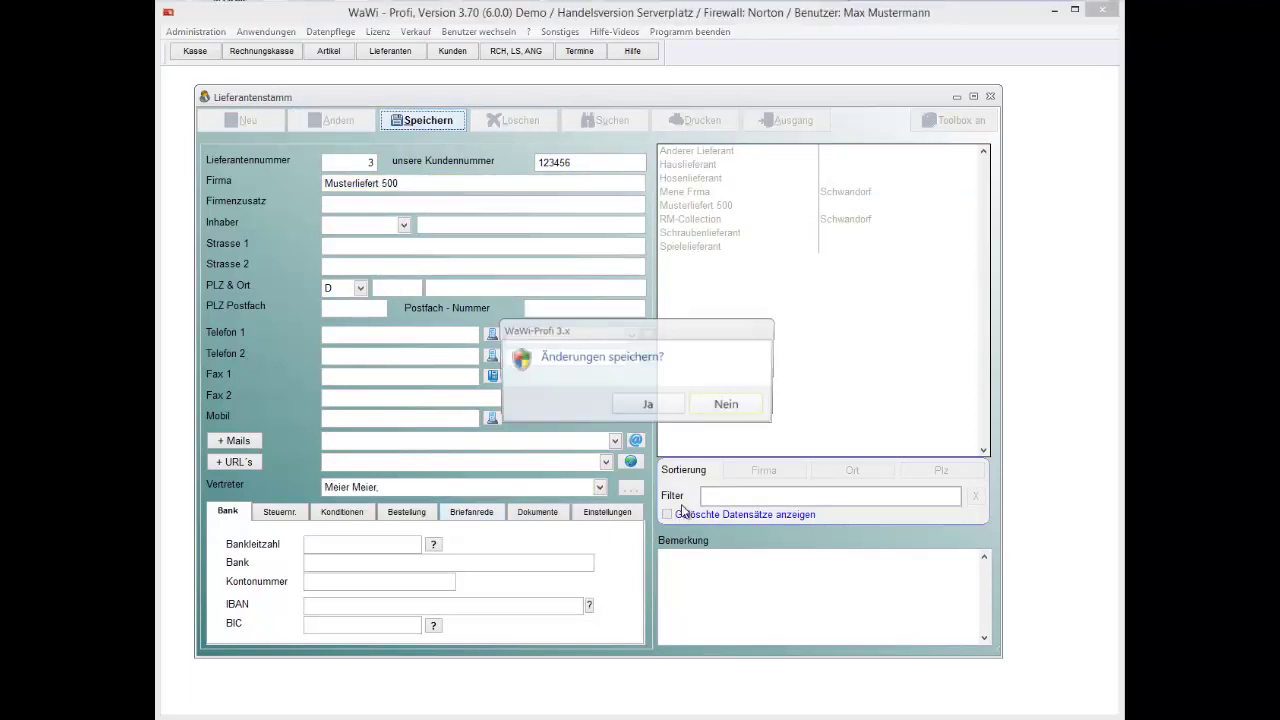
pyautogui.press('Left')
pyautogui.press('Return')
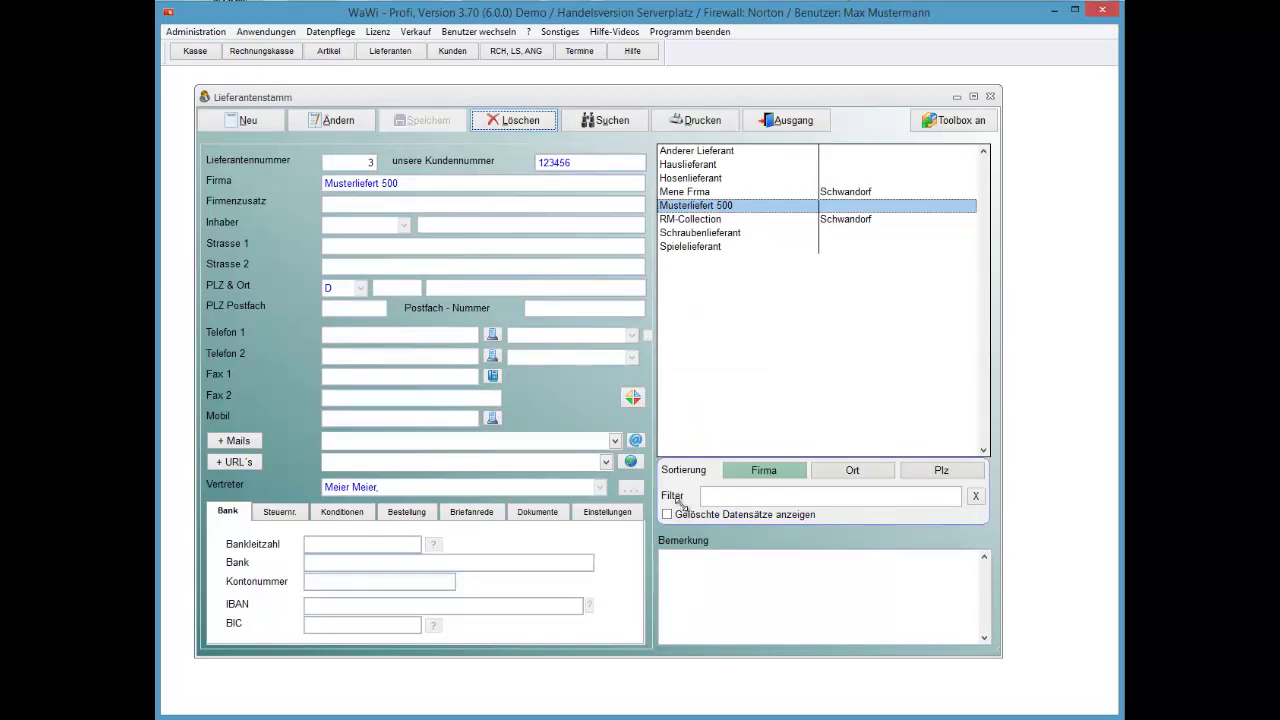
# Open the Vertreter window over the supplier master data
pyautogui.hotkey('alt', 'a')
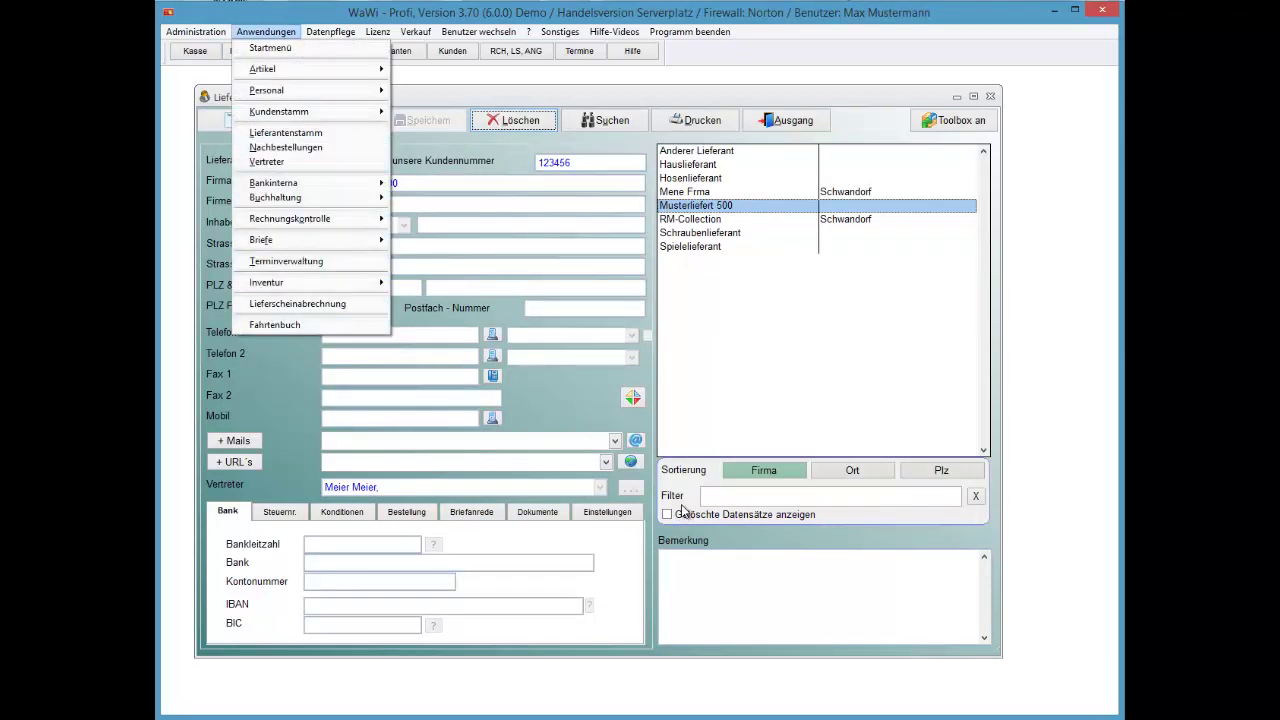
pyautogui.press('Down')
pyautogui.press('Down')
pyautogui.press('Down')
pyautogui.press('Up')
pyautogui.press('Right')
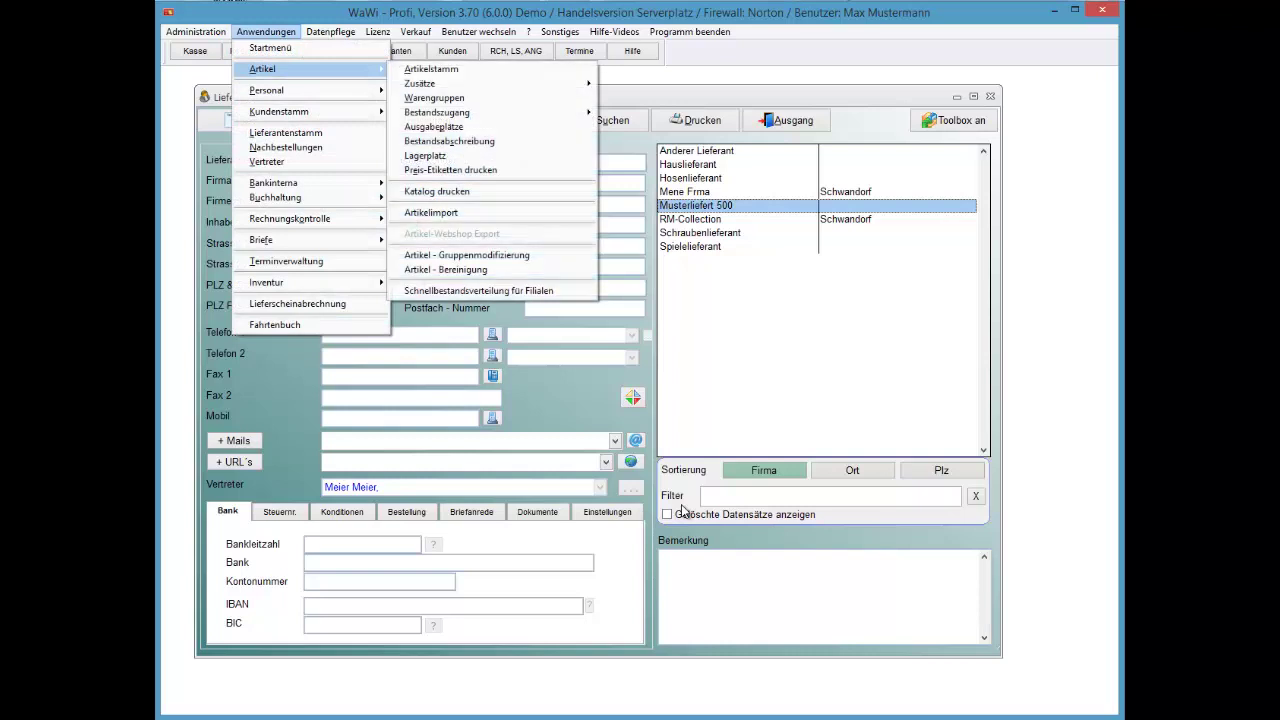
pyautogui.press('Down')
pyautogui.press('Down')
pyautogui.press('Down')
pyautogui.press('Down')
pyautogui.press('Down')
pyautogui.press('Return')
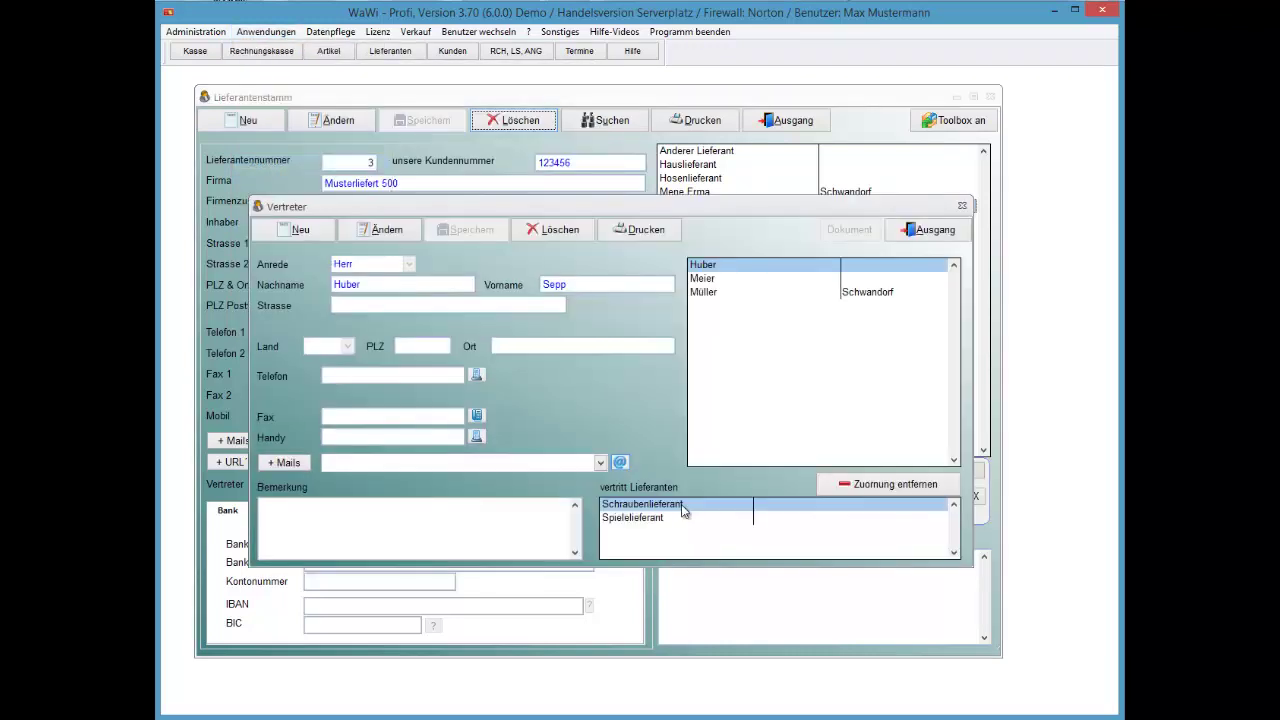
# Go through the representatives and examine which suppliers each one represents, including the first representative's second supplier
pyautogui.press('Down')
pyautogui.press('Down')
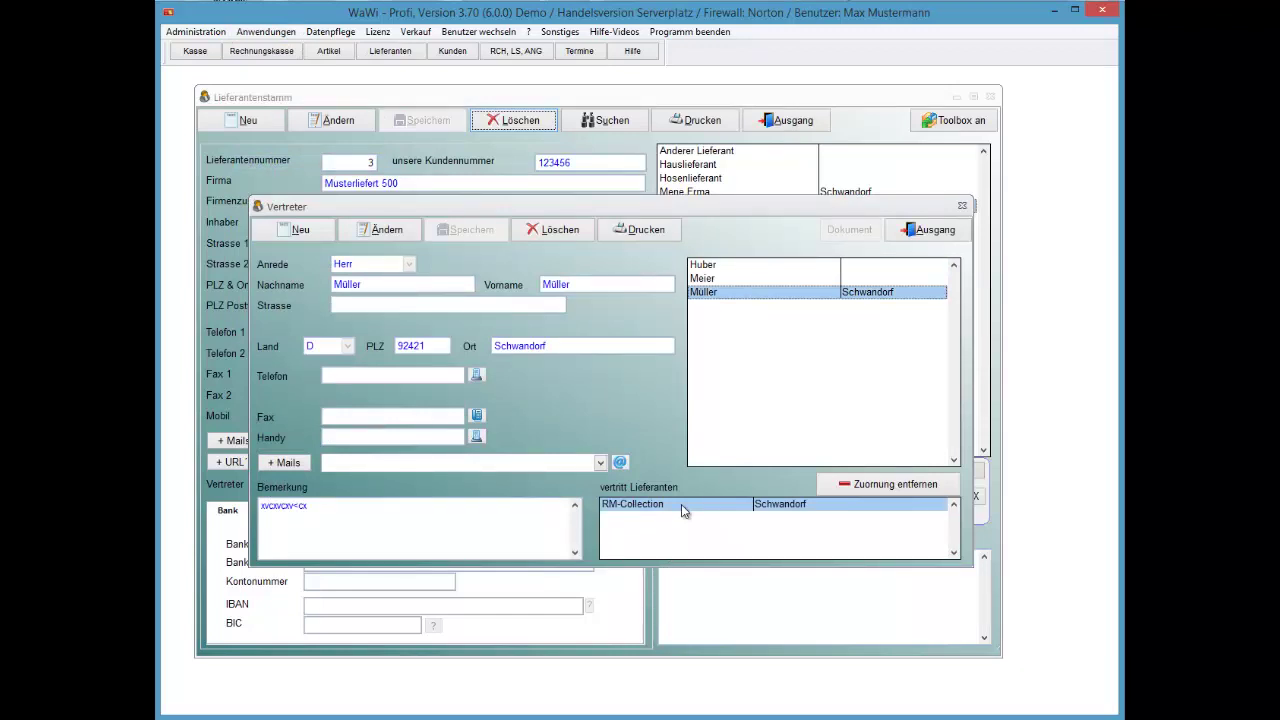
pyautogui.press('Up')
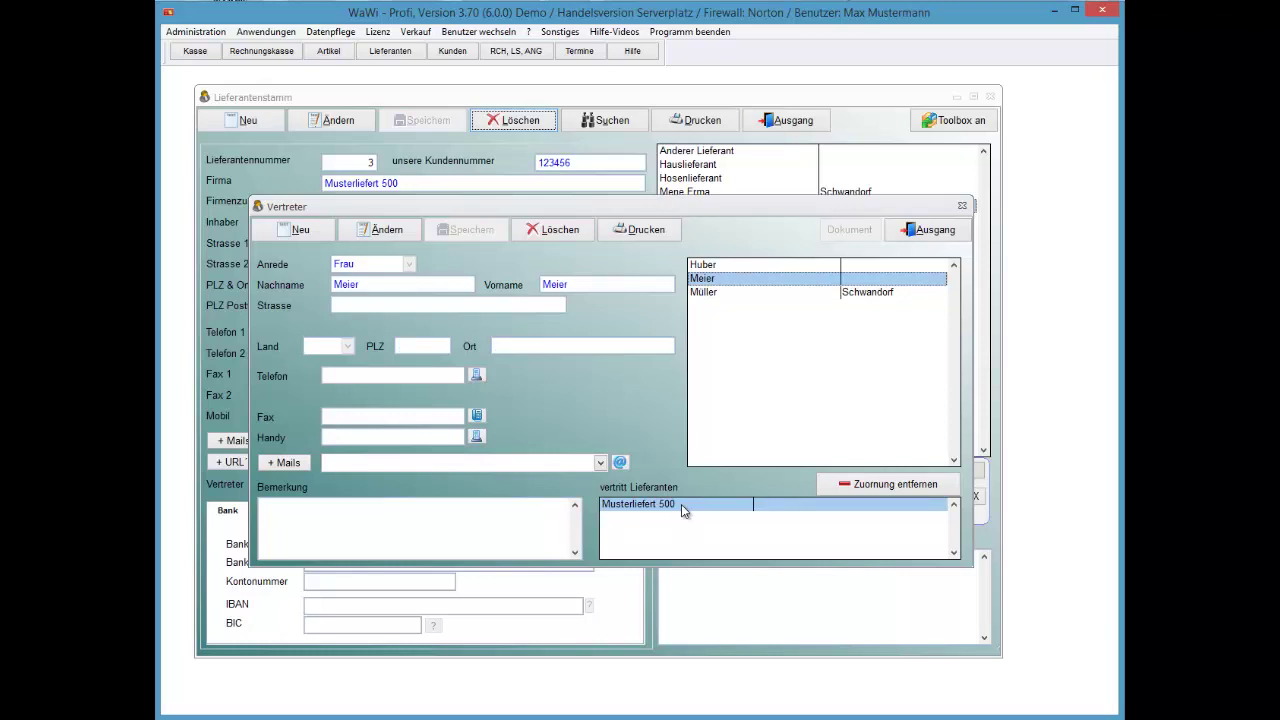
pyautogui.press('Up')
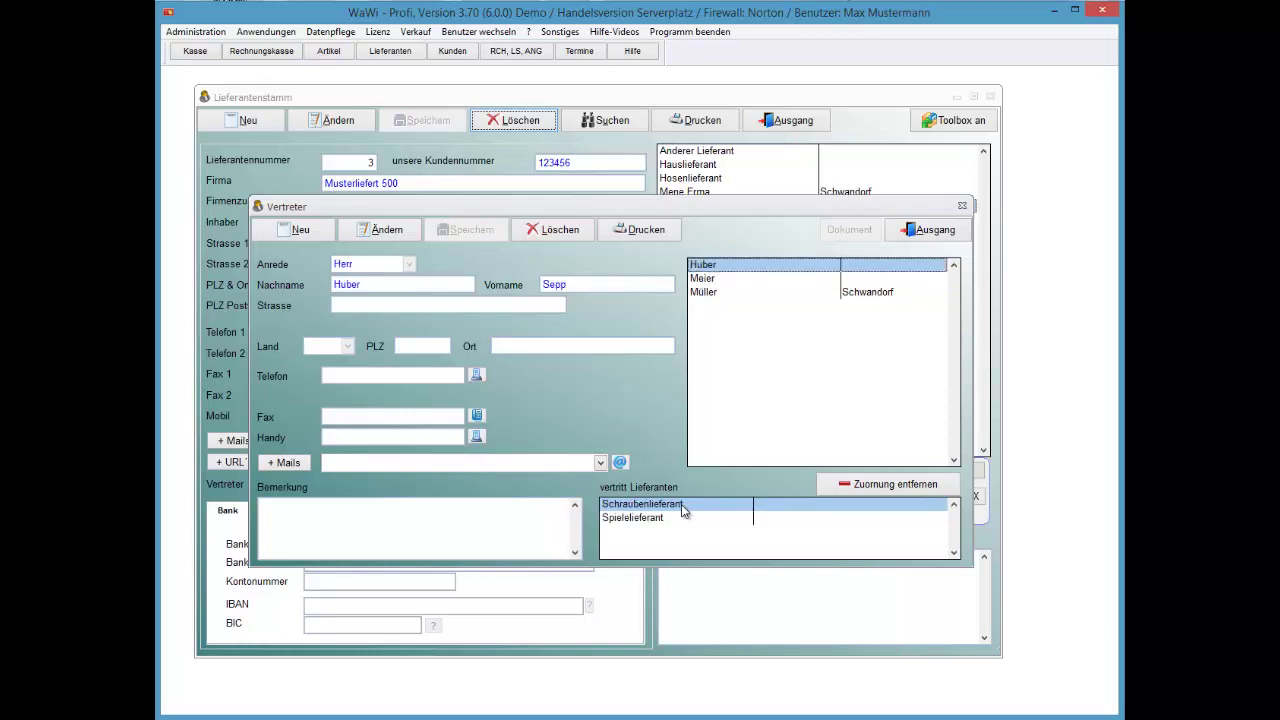
pyautogui.click(682, 506)
pyautogui.press('Down')
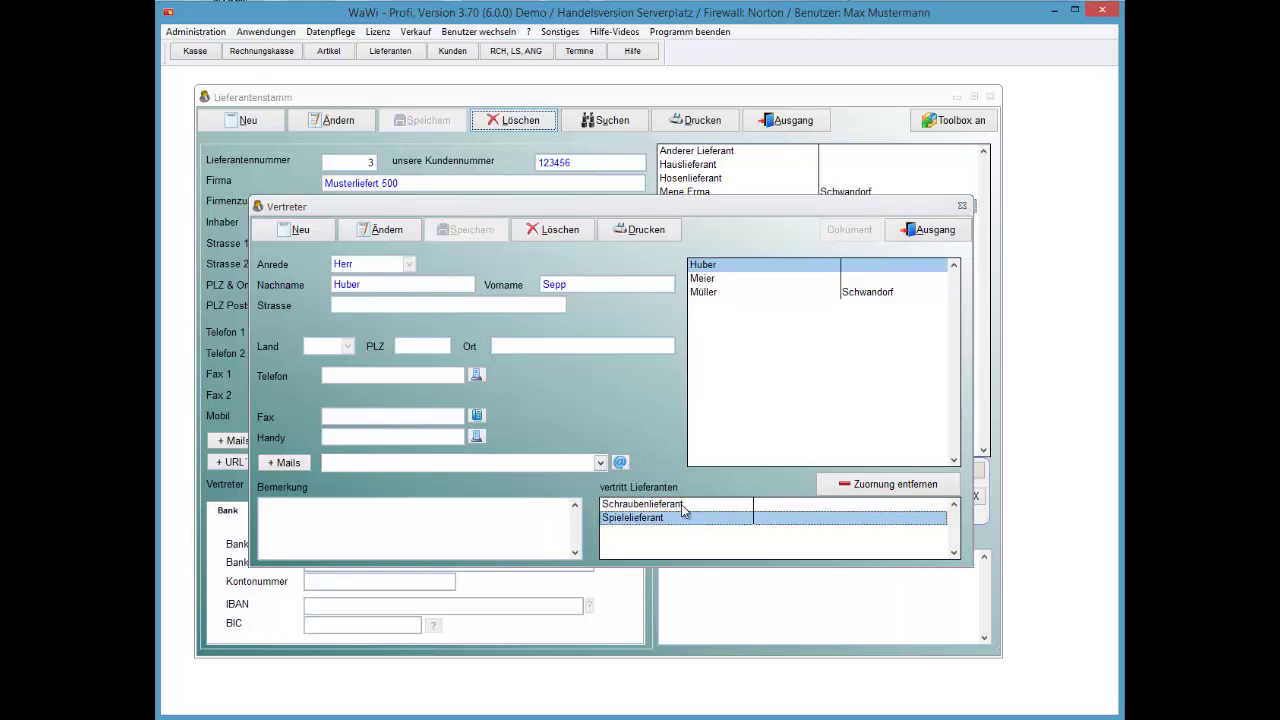
# Remove the assignment of the supplier RM-Collection from the third representative and confirm the removal
pyautogui.hotkey('shift', 'Tab')
pyautogui.press('Down')
pyautogui.press('Down')
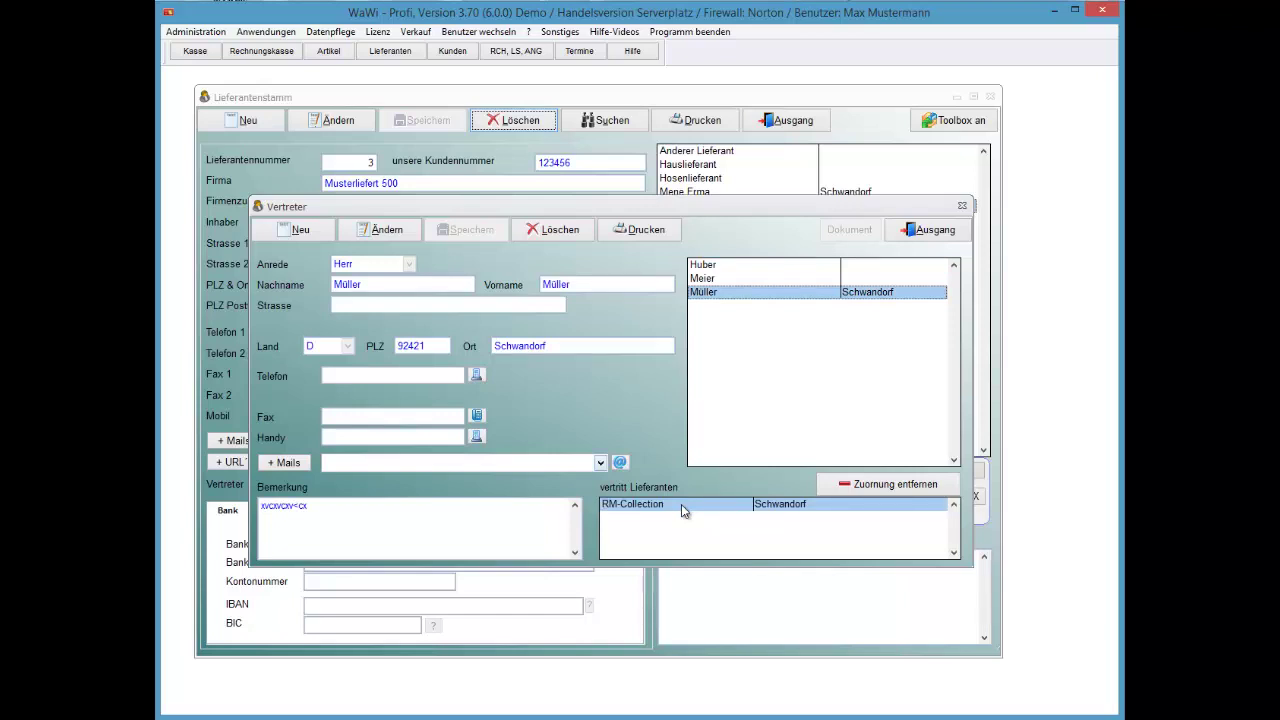
pyautogui.press('Tab')
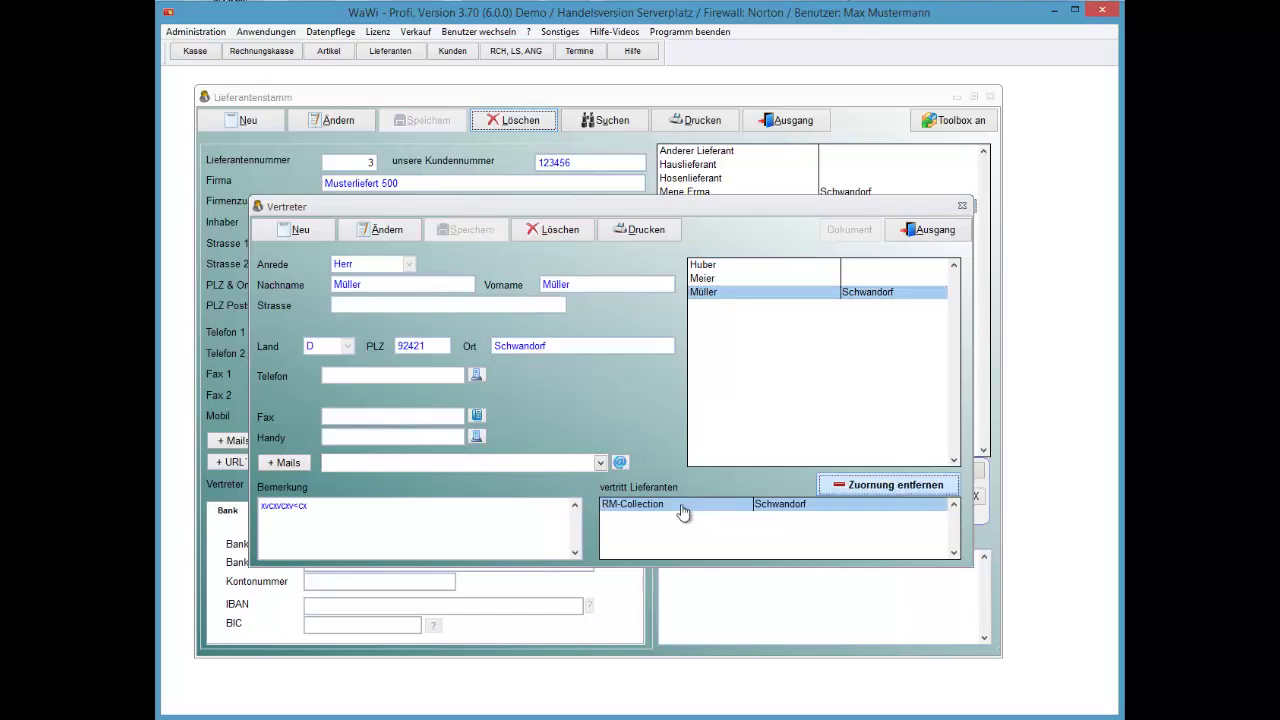
pyautogui.press('Return')
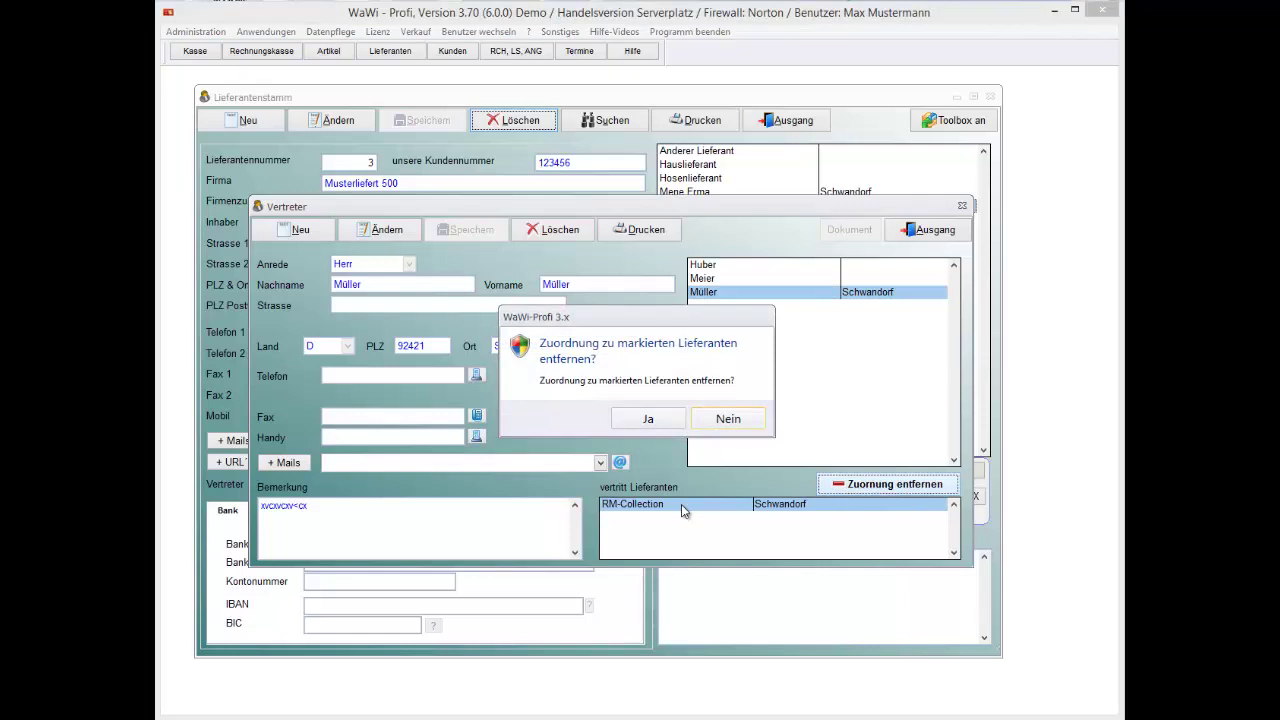
pyautogui.press('Left')
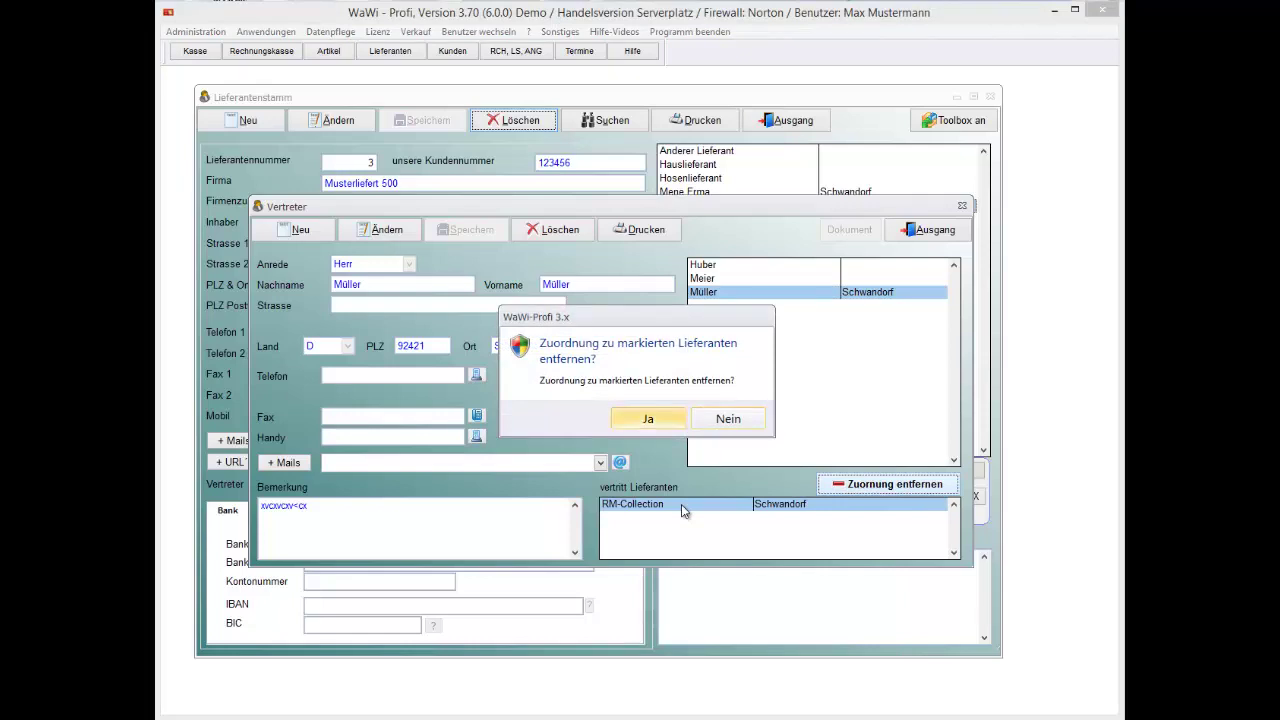
pyautogui.press('Return')
# Return to the supplier master data to check the Vertreter field of RM-Collection, and close the Lieferantenstamm window
pyautogui.press('Escape')
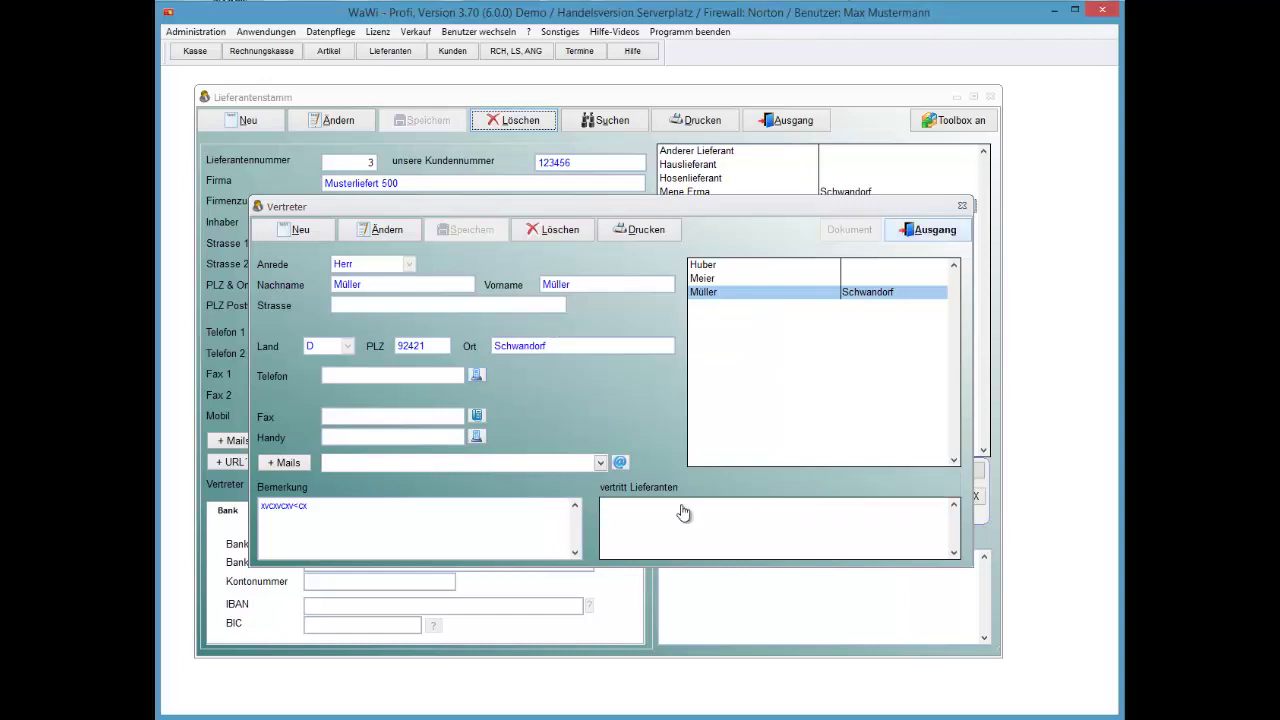
pyautogui.press('Down')
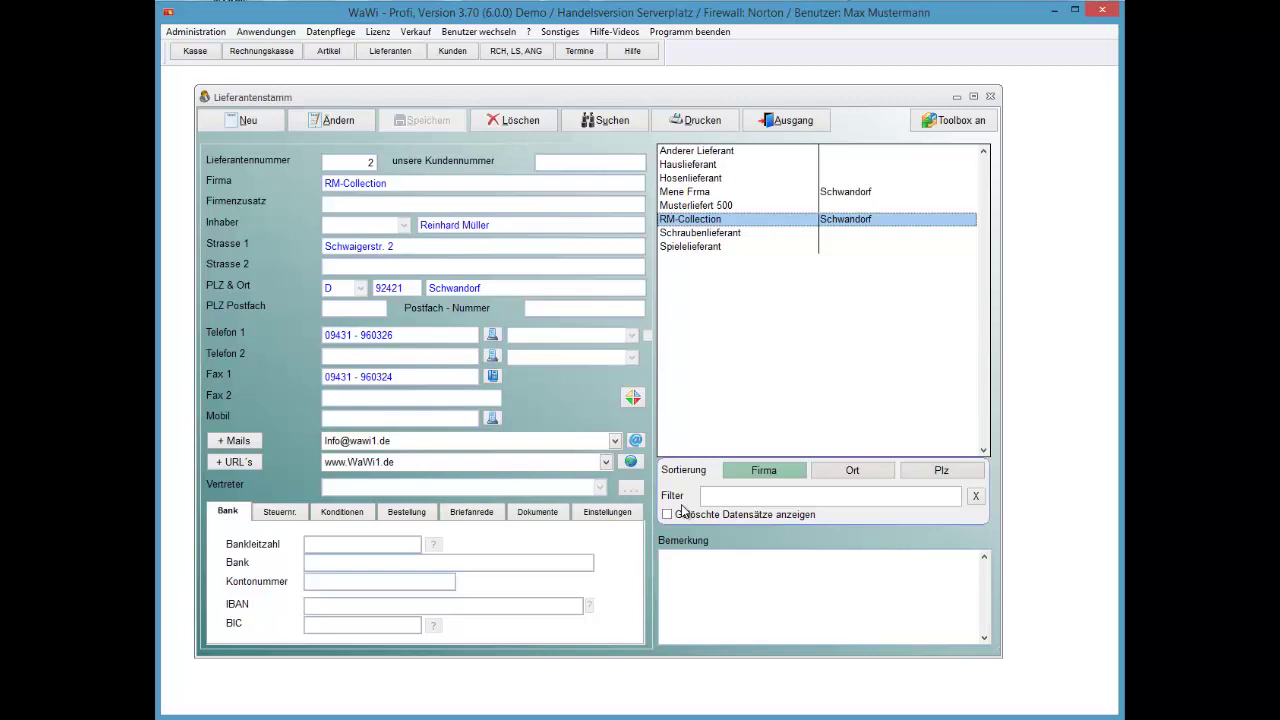
pyautogui.click(786, 120)
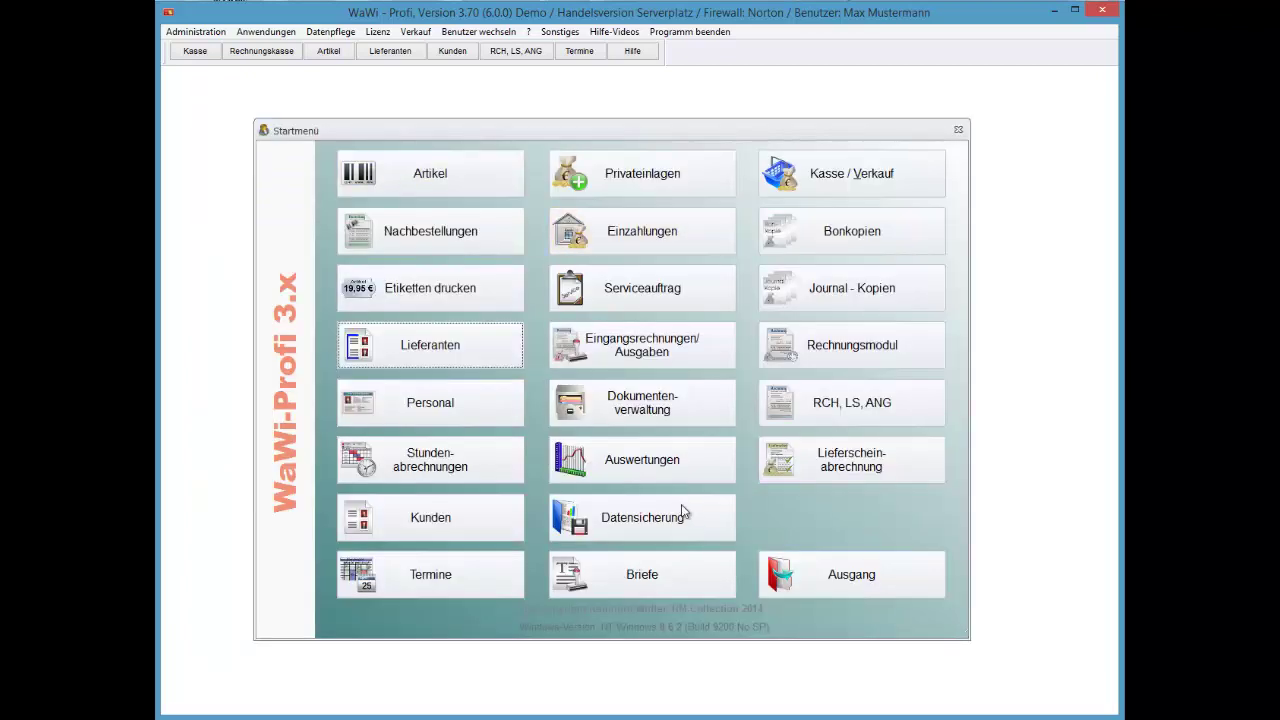
# Reopen the Vertreter window with only the Startmenü open behind it
pyautogui.click(265, 31)
pyautogui.moveTo(279, 111)
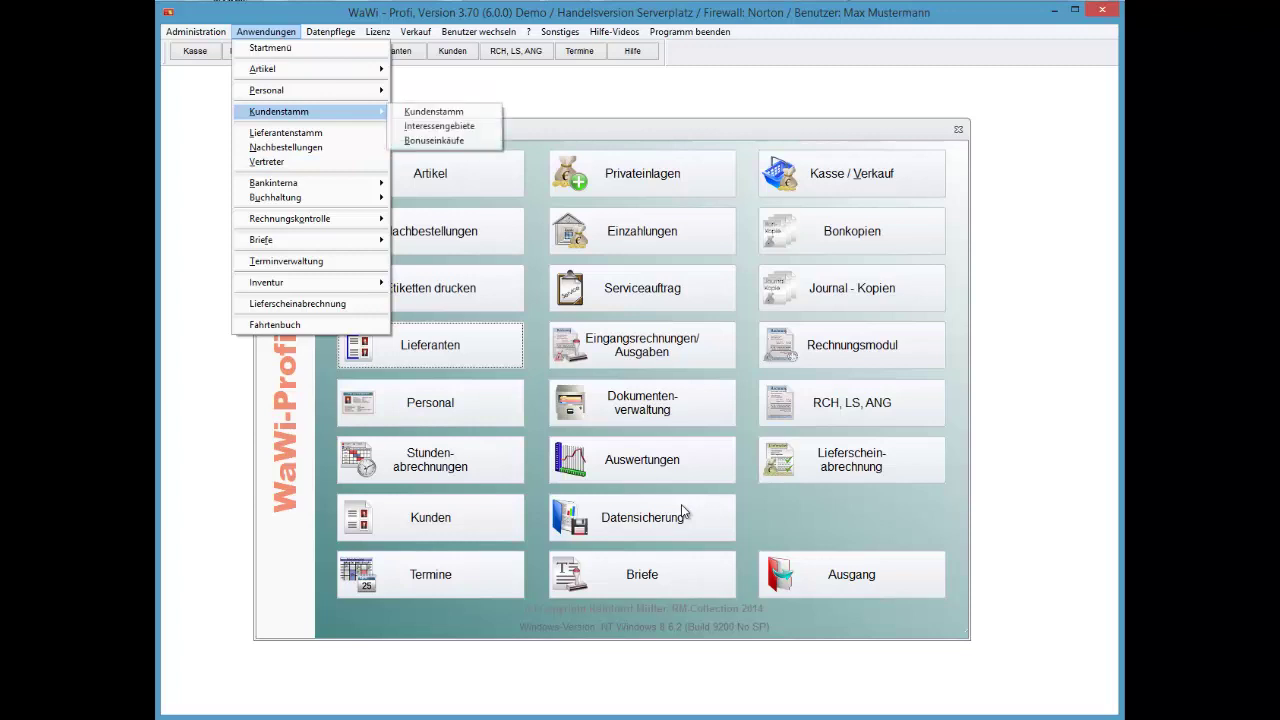
pyautogui.press('Left')
pyautogui.press('Down')
pyautogui.press('Down')
pyautogui.press('Down')
pyautogui.press('Return')
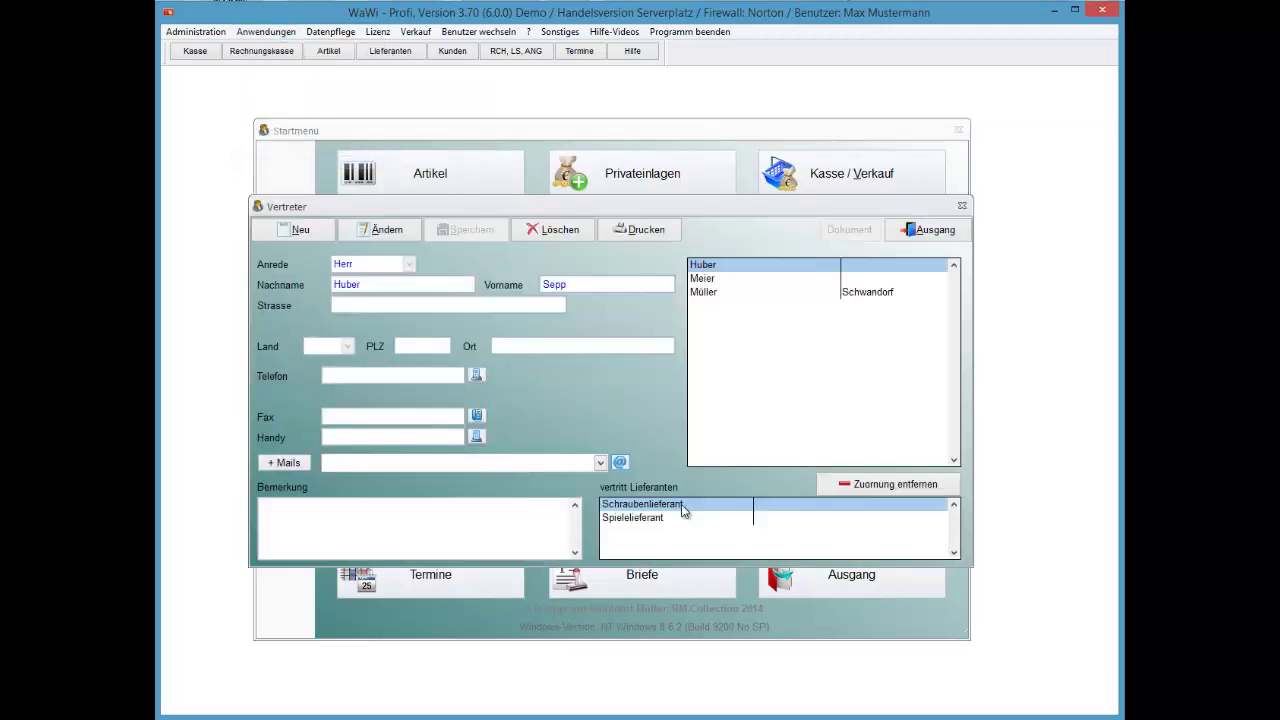